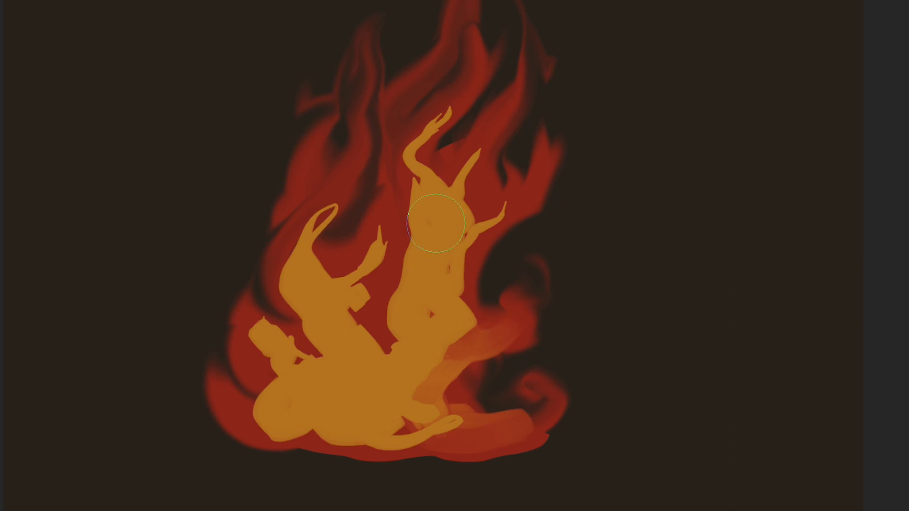
- Block in the pale cream hot core across the lower and middle parts of the flame
drag(481, 347, 452, 371)
drag(393, 400, 385, 385)
mouse_move(331, 283)
mouse_down()
mouse_move(345, 391)
mouse_move(286, 393)
mouse_up()
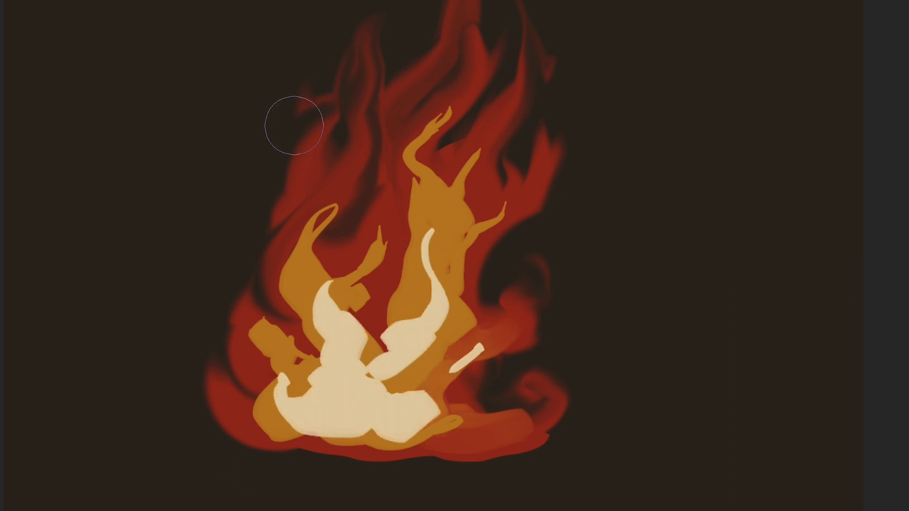
- Smudge the orange and cream shapes upward into flowing tongues in the upper and middle parts of the fire
mouse_move(414, 199)
mouse_down()
mouse_move(459, 45)
mouse_move(455, 14)
mouse_move(478, 135)
mouse_up()
mouse_move(473, 237)
mouse_down()
mouse_move(493, 205)
mouse_move(493, 142)
mouse_up()
drag(407, 253, 423, 201)
drag(428, 265, 450, 208)
mouse_move(426, 308)
mouse_down()
mouse_move(436, 283)
mouse_move(417, 239)
mouse_up()
drag(344, 317, 362, 247)
drag(327, 232, 365, 167)
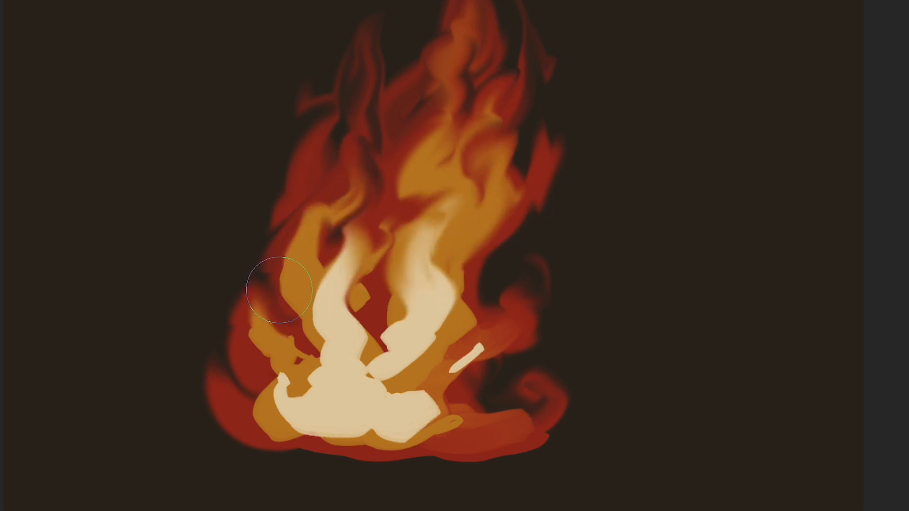
- Smudge the lower sides, base and cream core of the fire into soft, upward-curling flame strands
drag(275, 327, 265, 265)
drag(307, 382, 308, 312)
mouse_move(298, 378)
mouse_down()
mouse_move(329, 257)
mouse_move(270, 355)
mouse_move(317, 306)
mouse_up()
mouse_move(374, 334)
mouse_down()
mouse_move(362, 337)
mouse_move(363, 198)
mouse_up()
mouse_move(421, 369)
mouse_down()
mouse_move(465, 346)
mouse_move(514, 298)
mouse_up()
mouse_move(415, 407)
mouse_down()
mouse_move(457, 420)
mouse_move(361, 416)
mouse_move(418, 372)
mouse_up()
mouse_move(409, 370)
mouse_down()
mouse_move(370, 369)
mouse_move(364, 344)
mouse_up()
drag(359, 336, 374, 279)
mouse_move(404, 398)
mouse_down()
mouse_move(350, 361)
mouse_move(424, 385)
mouse_move(430, 379)
mouse_move(362, 338)
mouse_move(426, 215)
mouse_move(419, 241)
mouse_up()
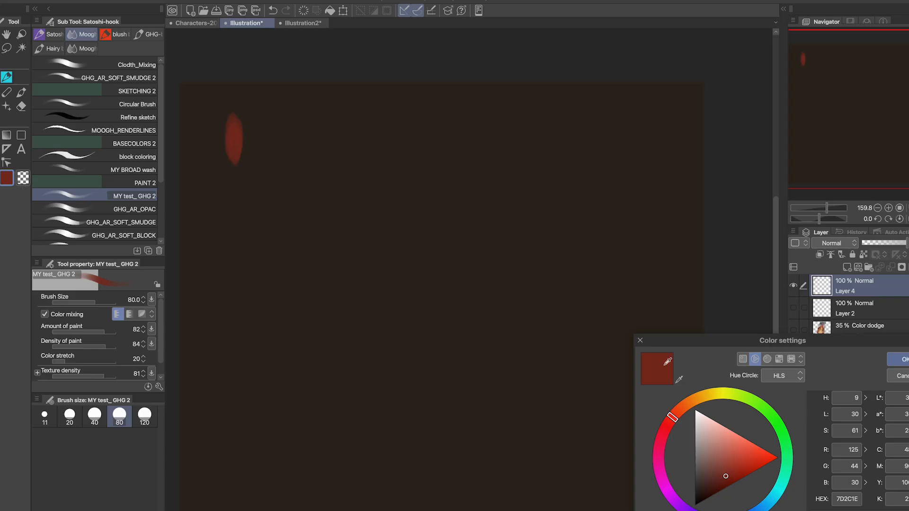
- Paint an ochre swatch and a cream swatch beside the dark red one to form a three-colour fire palette
drag(696, 426, 706, 398)
click(720, 462)
key(Return)
drag(249, 121, 256, 153)
double_click(5, 181)
click(705, 396)
click(710, 419)
click(900, 360)
drag(268, 121, 272, 161)
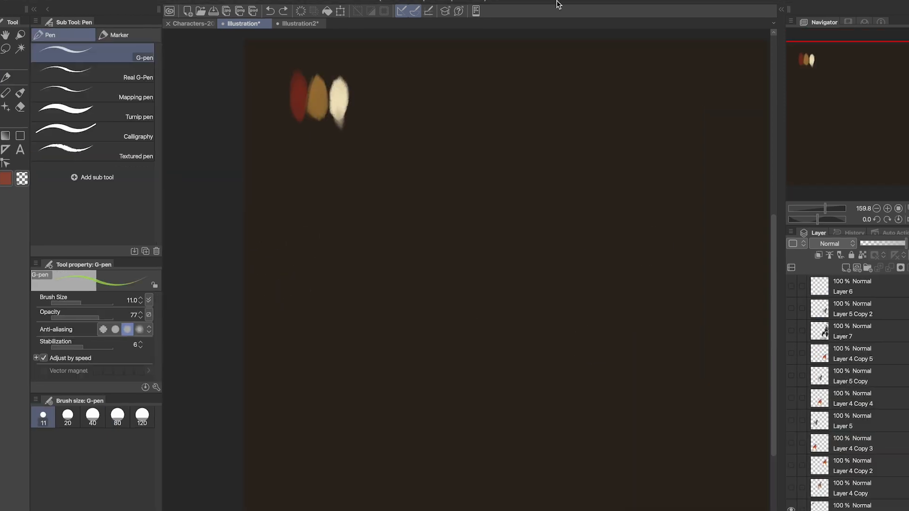
- Set the G-pen's stabilization to 13 and enable post correction in its detailed correction settings
mouse_move(467, 336)
mouse_down()
mouse_move(450, 189)
mouse_move(406, 277)
mouse_up()
key(super+z)
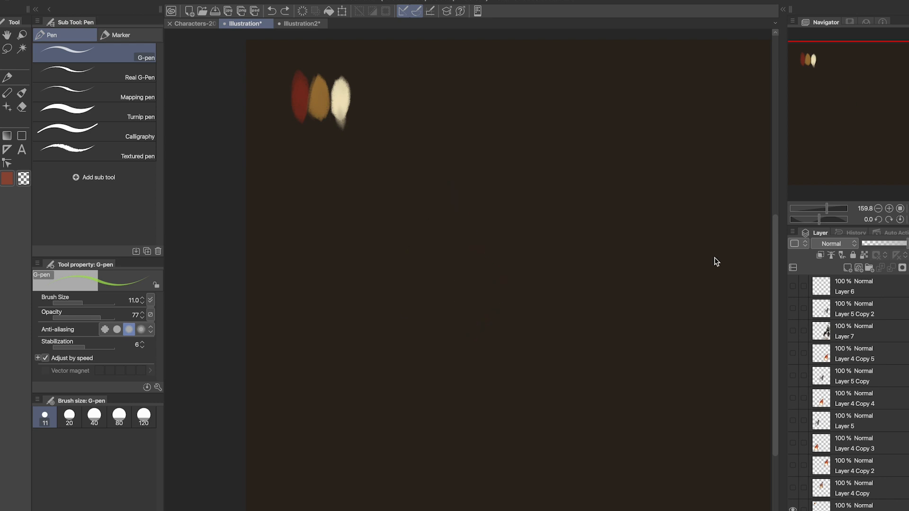
click(158, 387)
drag(511, 41, 471, 37)
click(449, 279)
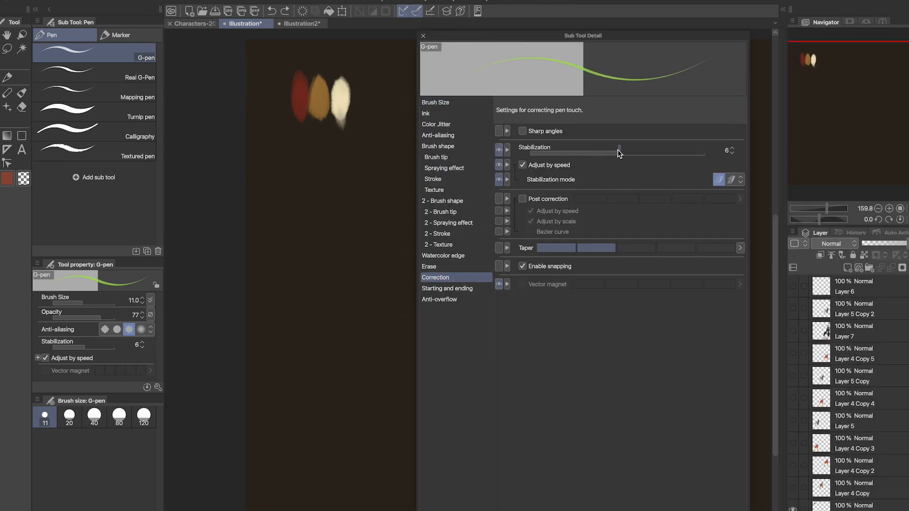
click(523, 200)
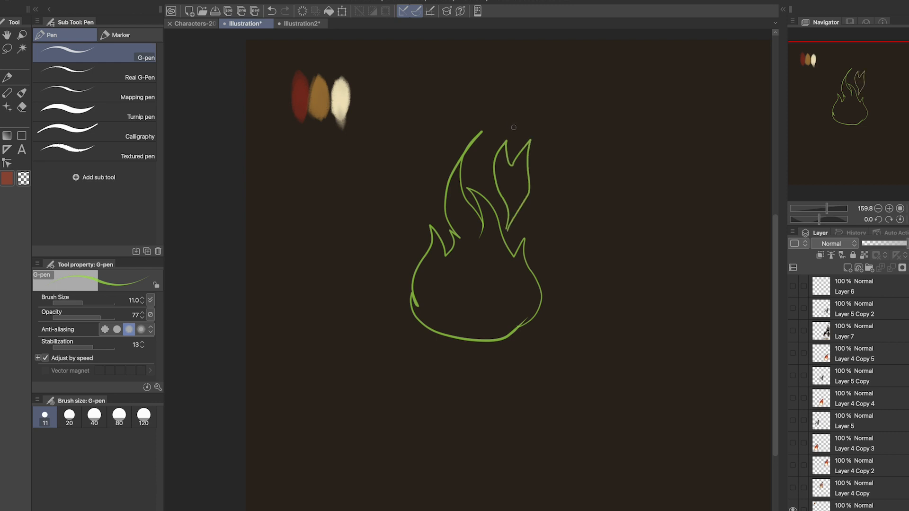
- Choose a teal line colour and outline a smaller inner flame inside the green flame outline
double_click(8, 182)
click(784, 464)
click(899, 359)
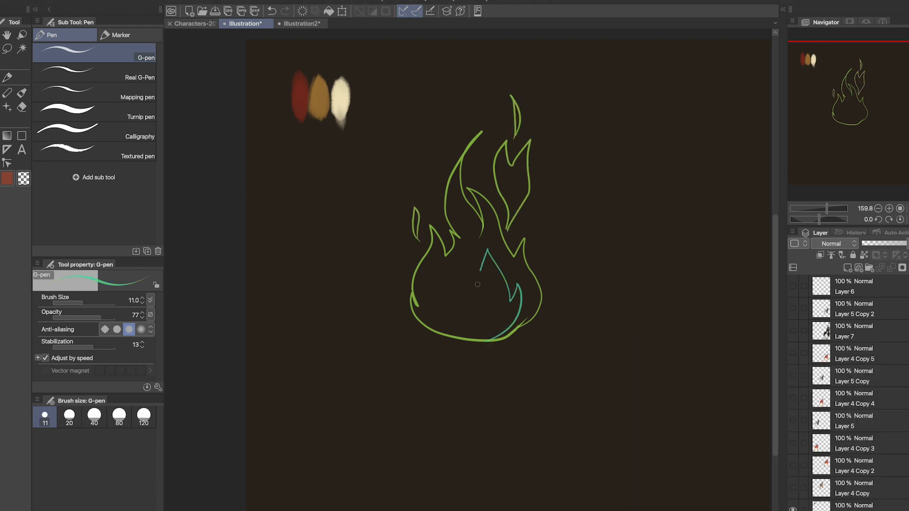
drag(436, 300, 451, 337)
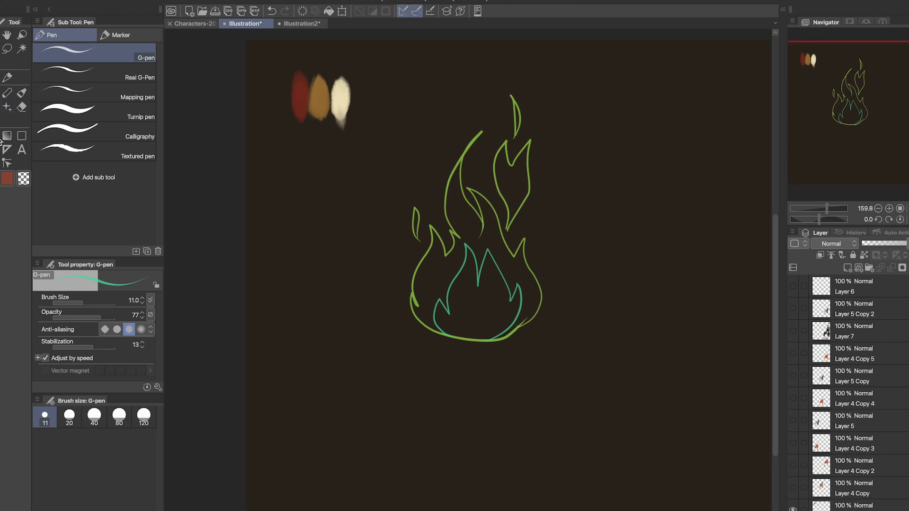
- Switch to the Fill tool, make line art Layer 8 the reference layer and add a new layer beneath it
click(0, 138)
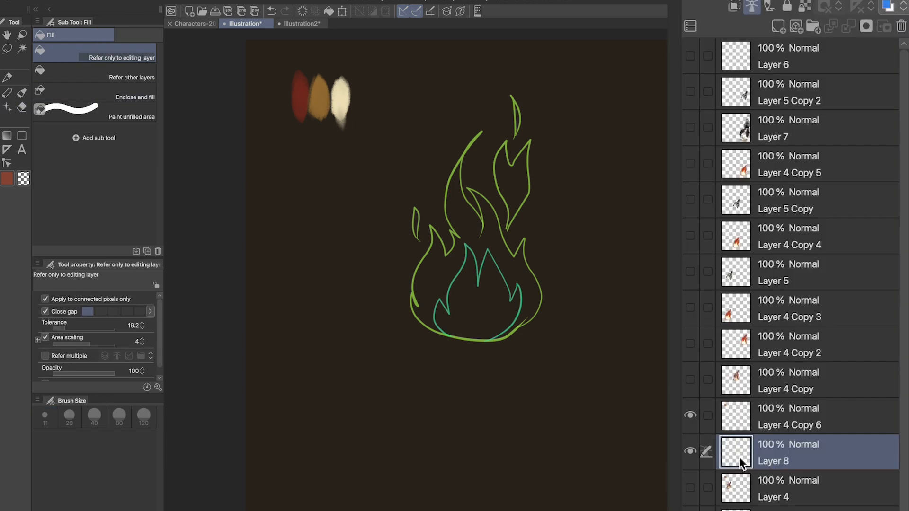
click(788, 477)
click(777, 27)
click(456, 270)
key(ctrl+z)
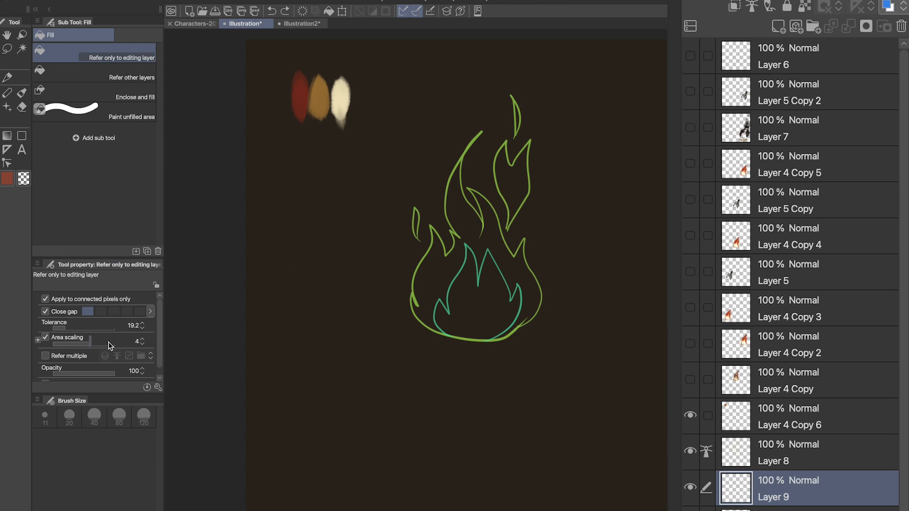
- Make the fill refer to the reference layer, and fill the outer flame shapes dark red and the inner flame ochre
click(83, 355)
click(524, 264)
click(513, 186)
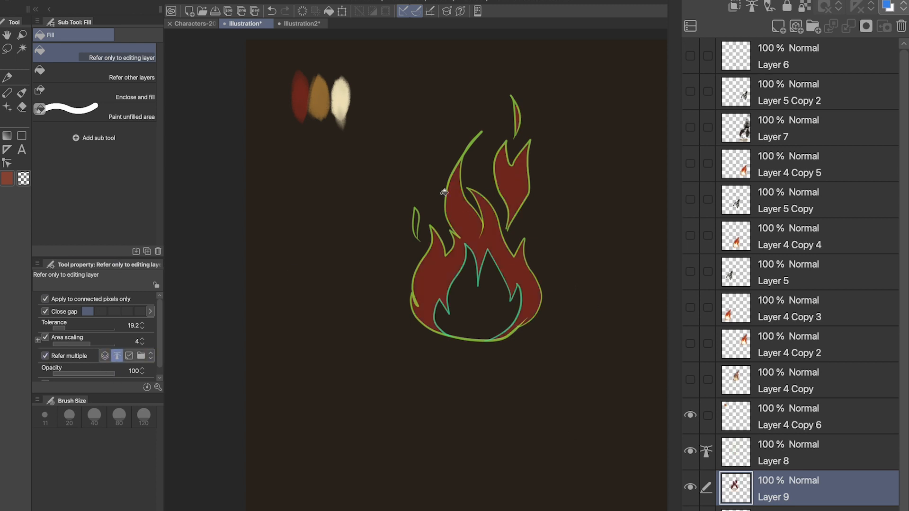
click(465, 287)
- Hide the line art on Layer 8 and the flat-coloured flame on Layer 9
click(786, 452)
click(690, 451)
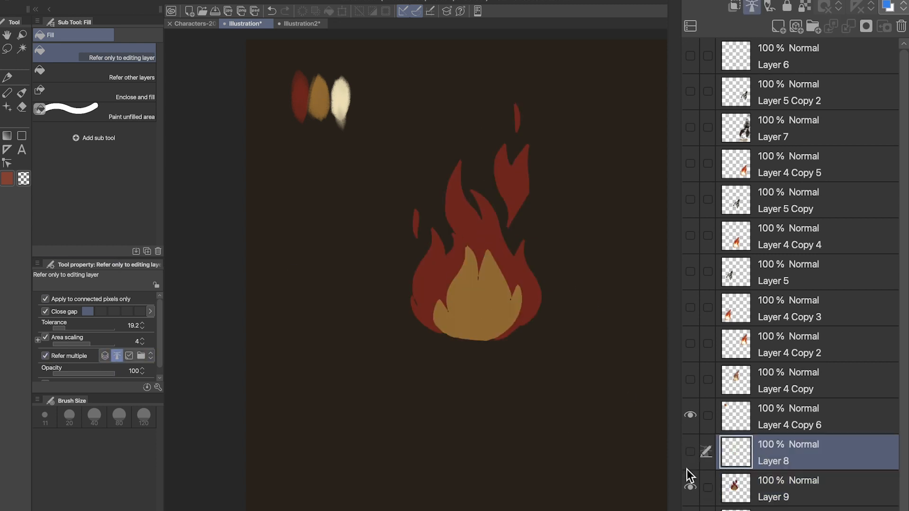
click(690, 487)
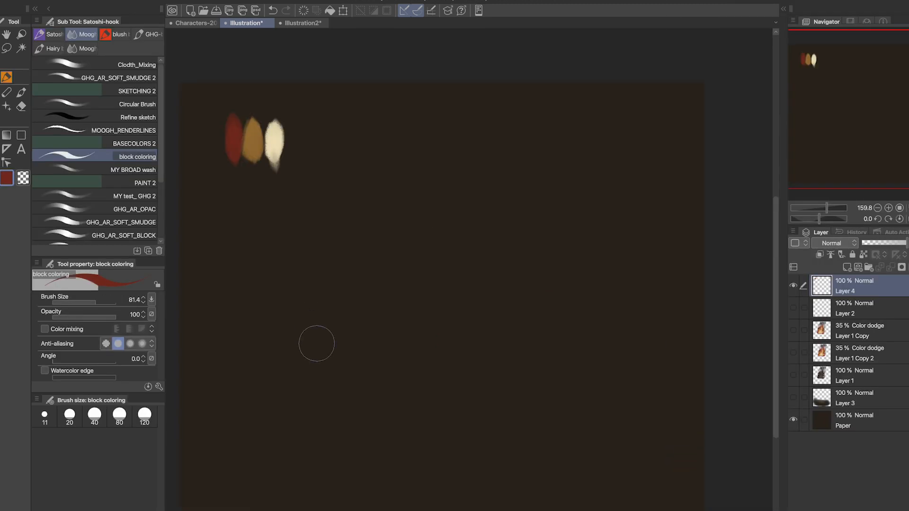
- Block in a small flame with the block coloring brush, layering the dark red, ochre and cream sampled from the swatches
mouse_move(315, 341)
mouse_down()
mouse_move(323, 266)
mouse_move(314, 326)
mouse_move(290, 251)
mouse_move(294, 327)
mouse_move(276, 335)
mouse_move(270, 319)
mouse_move(319, 308)
mouse_up()
alt+click(255, 150)
mouse_move(276, 290)
mouse_down()
mouse_move(308, 346)
mouse_move(272, 329)
mouse_move(303, 342)
mouse_up()
alt+click(275, 142)
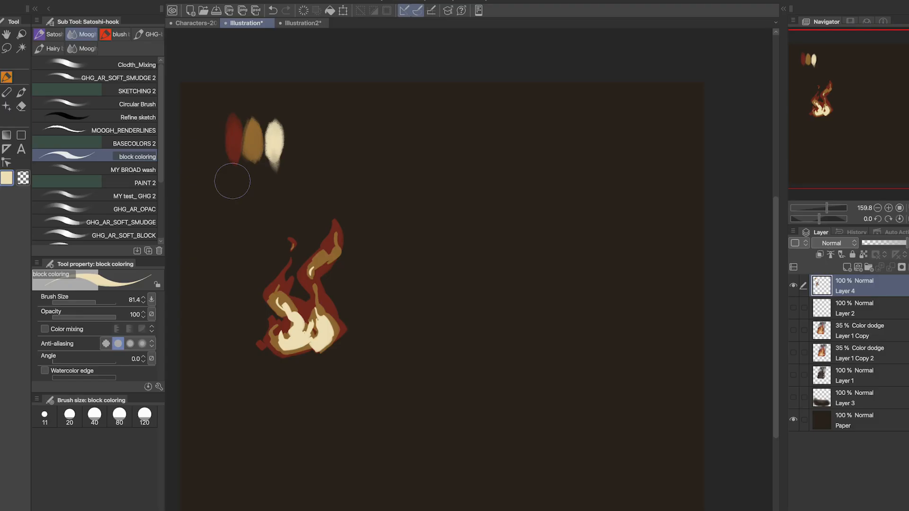
- Lasso the flat flame, copy and paste it, and move the copy to the right of the original
key(m)
mouse_move(236, 204)
mouse_down()
mouse_move(196, 331)
mouse_move(278, 235)
mouse_up()
key(super+c)
key(super+v)
key(k)
key(super+d)
mouse_move(321, 316)
mouse_down()
mouse_move(441, 316)
mouse_move(441, 278)
mouse_move(406, 278)
mouse_move(417, 235)
mouse_up()
- Smudge the copied flame upward into soft, wavy tongues of fire
key(j)
mouse_move(435, 283)
mouse_down()
mouse_move(448, 251)
mouse_move(472, 255)
mouse_move(478, 197)
mouse_up()
mouse_move(450, 303)
mouse_down()
mouse_move(454, 321)
mouse_move(491, 256)
mouse_up()
mouse_move(472, 326)
mouse_down()
mouse_move(476, 296)
mouse_move(468, 336)
mouse_move(470, 321)
mouse_move(406, 308)
mouse_move(432, 322)
mouse_move(424, 277)
mouse_move(419, 333)
mouse_move(421, 326)
mouse_move(432, 338)
mouse_move(431, 315)
mouse_move(418, 326)
mouse_move(441, 317)
mouse_move(440, 305)
mouse_move(445, 334)
mouse_move(467, 321)
mouse_move(434, 333)
mouse_move(464, 265)
mouse_up()
mouse_move(469, 335)
mouse_down()
mouse_move(466, 316)
mouse_move(492, 251)
mouse_move(476, 243)
mouse_move(442, 270)
mouse_move(504, 164)
mouse_up()
drag(433, 237, 473, 212)
drag(487, 251, 502, 228)
- Paint more cream into the second flame's core and add dark red splashes at its lower right edge
key(b)
drag(458, 335, 447, 298)
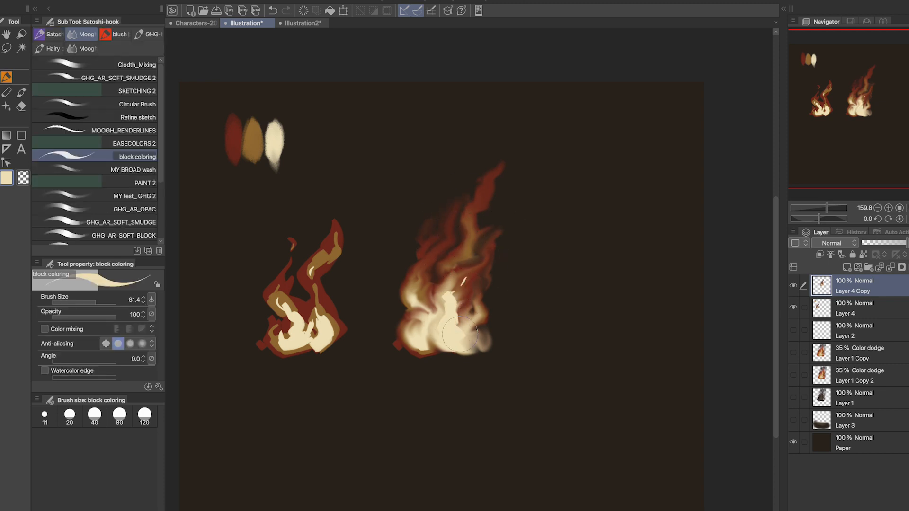
alt+click(236, 137)
key(b)
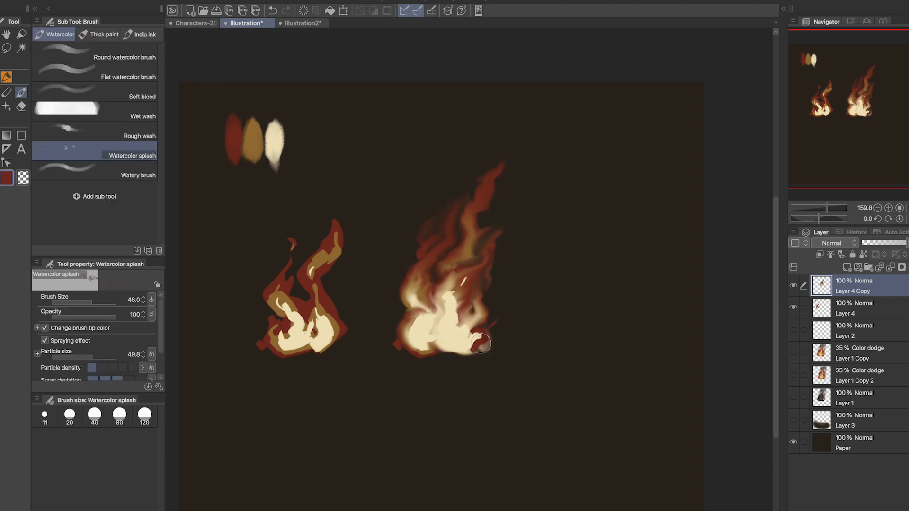
- Blend the added cream and dark red into the second flame's core and lower edges
key(j)
mouse_move(477, 342)
mouse_down()
mouse_move(487, 308)
mouse_move(482, 334)
mouse_up()
drag(450, 303, 463, 268)
mouse_move(428, 318)
mouse_down()
mouse_move(409, 284)
mouse_move(425, 293)
mouse_move(411, 269)
mouse_up()
drag(402, 324, 412, 326)
key(b)
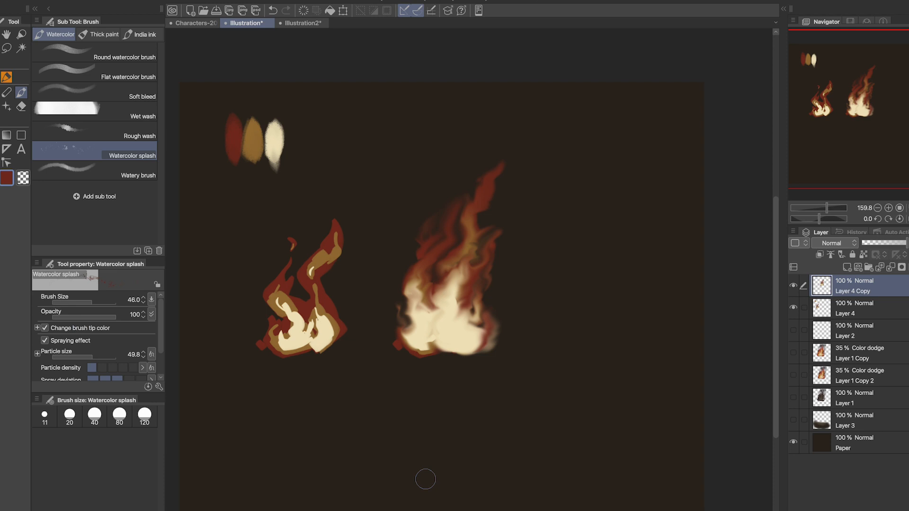
- Shift the blended flame slightly left, duplicate its layer and place the duplicate to its right
key(m)
mouse_move(356, 154)
mouse_down()
mouse_move(560, 197)
mouse_move(465, 397)
mouse_move(401, 166)
mouse_up()
key(ctrl+d)
key(k)
drag(475, 268, 465, 268)
right_click(869, 289)
click(883, 367)
drag(466, 334, 615, 335)
- Duplicate the third flame's layer and set the duplicate's blending mode to Color dodge
right_click(843, 284)
click(900, 367)
click(834, 244)
click(834, 342)
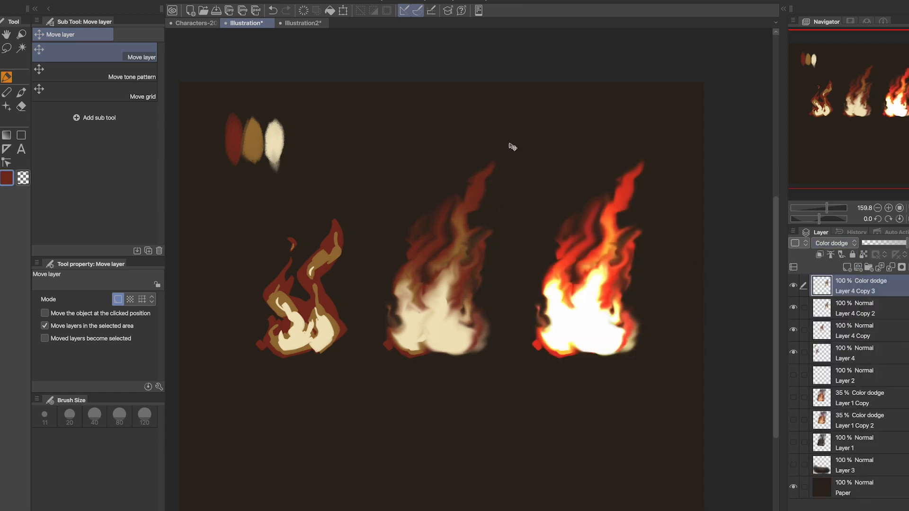
- Apply a blur filter to the Color dodge flame layer to create a soft glow
click(251, 0)
mouse_move(284, 0)
click(369, 12)
drag(650, 444, 763, 448)
click(904, 427)
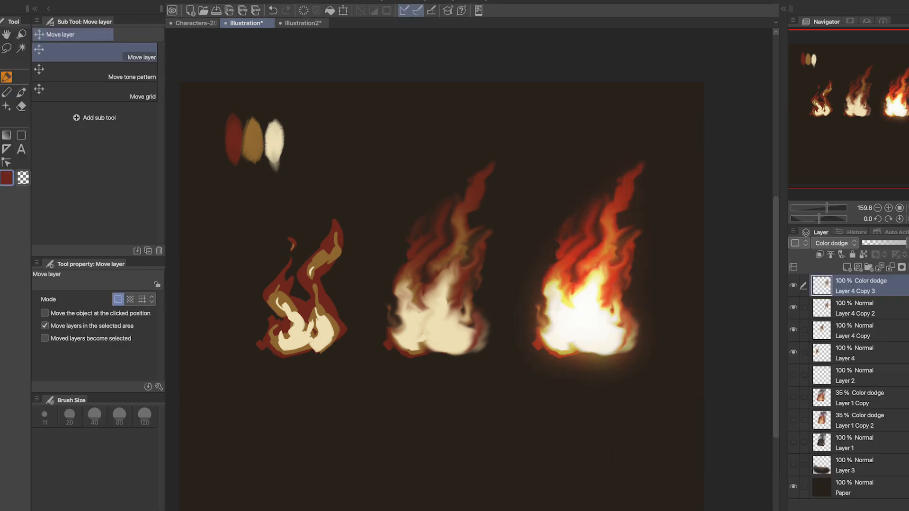
- Adjust the hue, saturation and luminosity of the normal flame on Layer 4 Copy 2, keeping full opacity
click(852, 308)
click(889, 243)
mouse_move(890, 245)
mouse_down()
mouse_move(867, 243)
mouse_move(908, 244)
mouse_up()
key(super+u)
drag(725, 479, 710, 479)
click(876, 407)
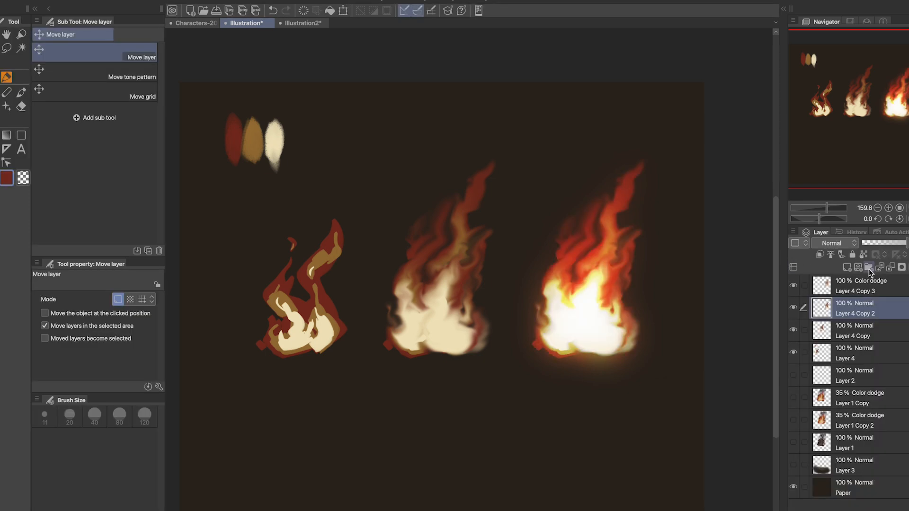
- Compare the third flame with and without its glow, and merge the Color dodge layer into the layer below
click(793, 286)
click(793, 286)
click(836, 291)
key(super+e)
key(super+z)
key(super+e)
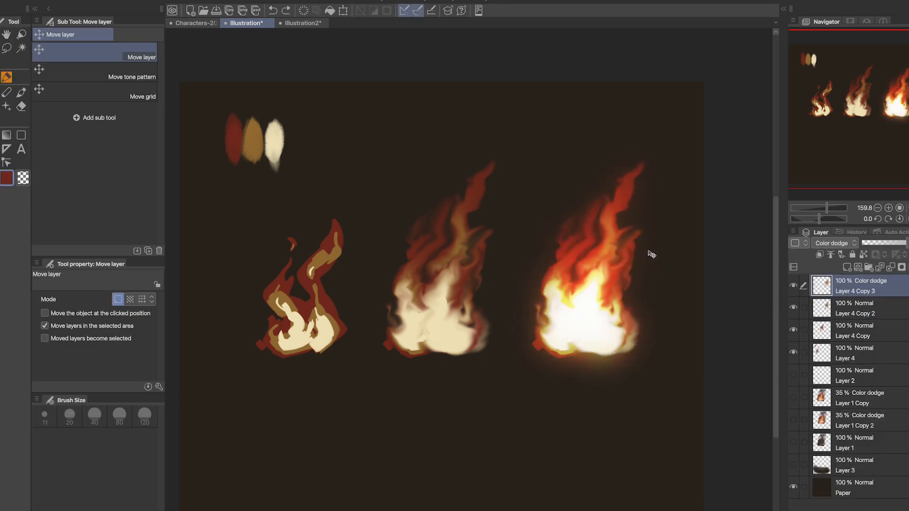
- Lasso the glowing third flame, copy and paste it, and move the copy below the first flame
key(m)
mouse_move(558, 138)
mouse_down()
mouse_move(638, 126)
mouse_move(530, 392)
mouse_up()
drag(586, 392, 560, 151)
drag(624, 269, 586, 325)
key(super+z)
key(super+c)
key(super+v)
key(super+d)
key(k)
drag(614, 230, 321, 449)
drag(321, 449, 380, 358)
drag(409, 381, 379, 392)
- Paste two more glowing flames and place them below the second and third flames to complete the lower row
key(super+v)
drag(639, 228, 488, 436)
key(super+v)
drag(660, 224, 652, 432)
- Add a layer above the lower-left flame and paint near-black smoke around its tips with the MY test_ GHG 2 brush
click(855, 342)
key(super+shift+n)
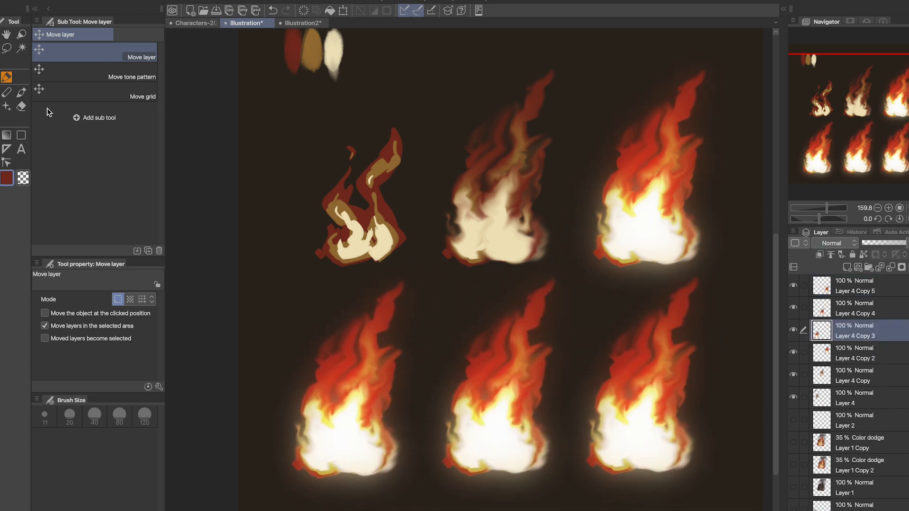
click(6, 97)
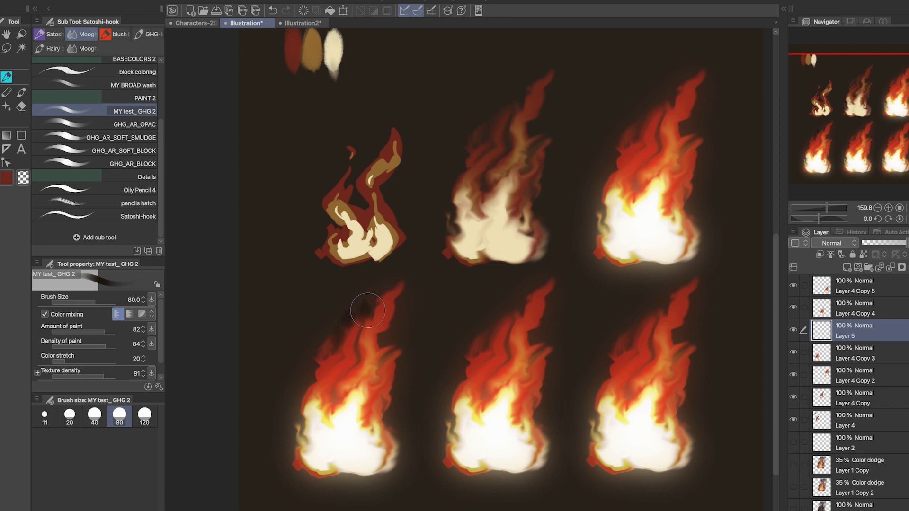
mouse_move(368, 311)
mouse_down()
mouse_move(389, 282)
mouse_move(393, 317)
mouse_move(420, 276)
mouse_move(394, 396)
mouse_up()
drag(400, 274, 369, 301)
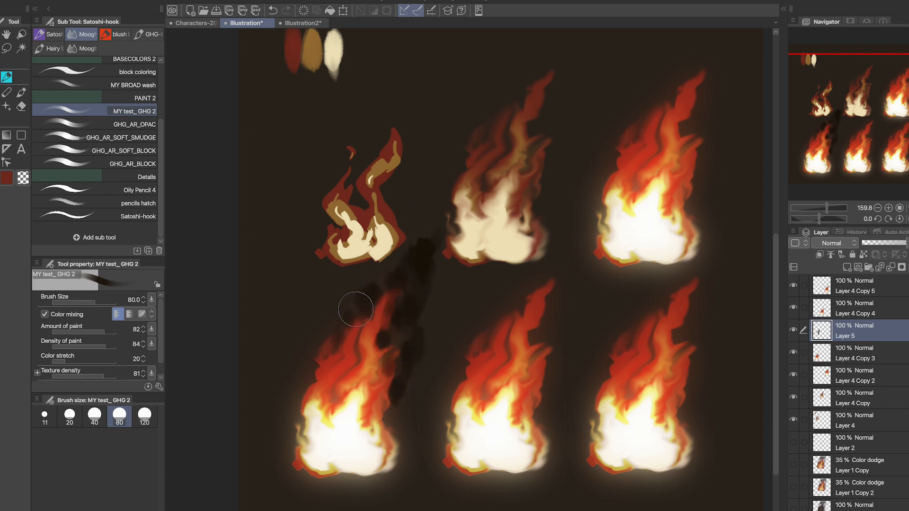
drag(347, 365, 359, 335)
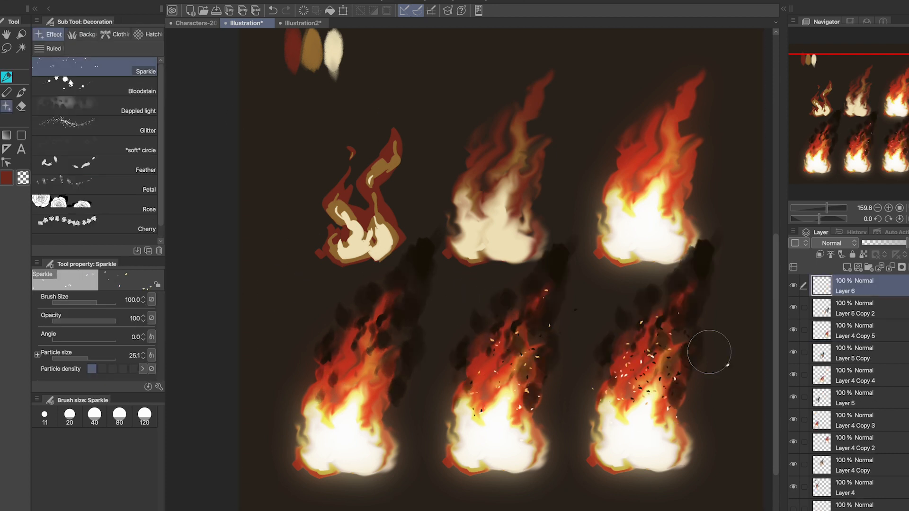
- Soften the sparks over the lower-right flame with the Blur blending tool
key(j)
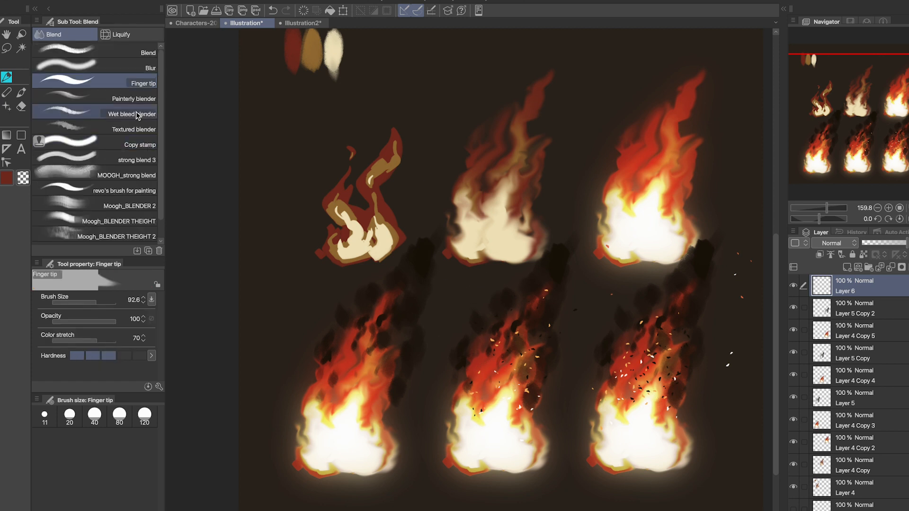
click(119, 69)
drag(635, 355, 630, 348)
drag(669, 313, 622, 357)
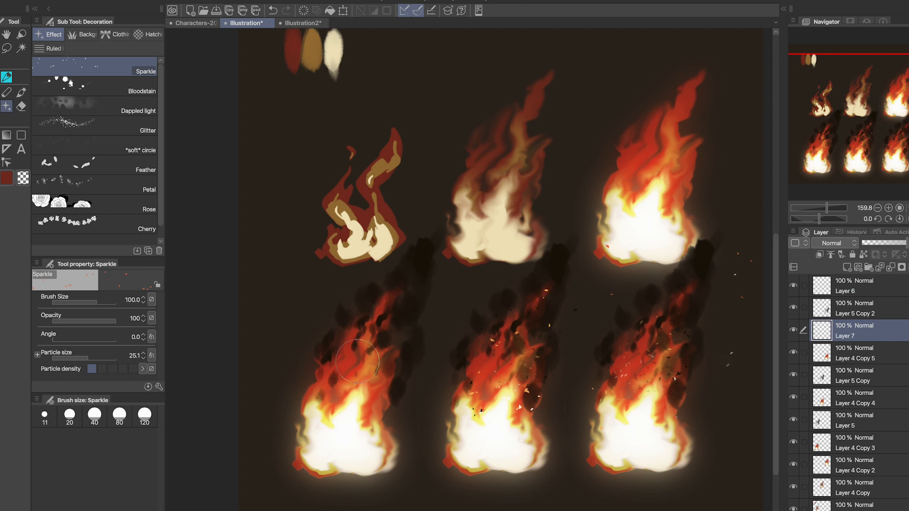
- Paint a soft warm light on the ground beneath the lower-right flame
key(b)
mouse_move(622, 480)
mouse_down()
mouse_move(685, 470)
mouse_move(544, 470)
mouse_up()
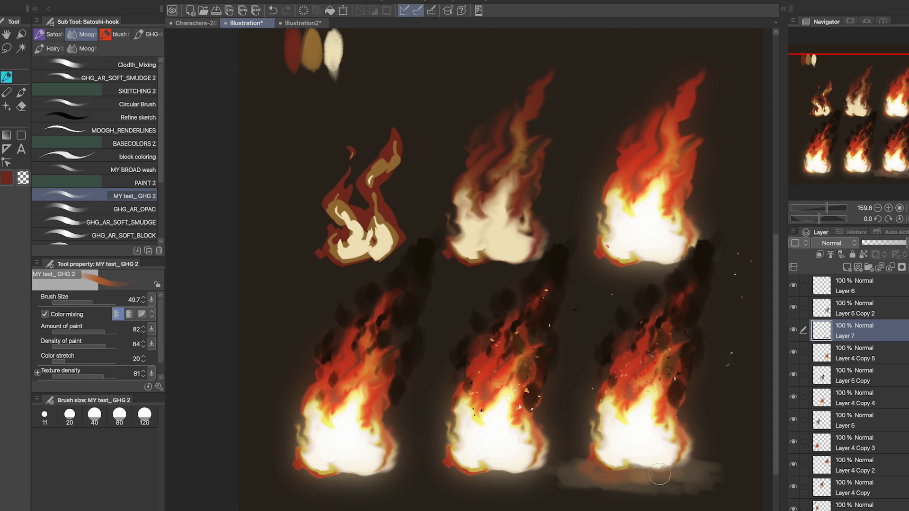
key(ctrl+z)
key(b)
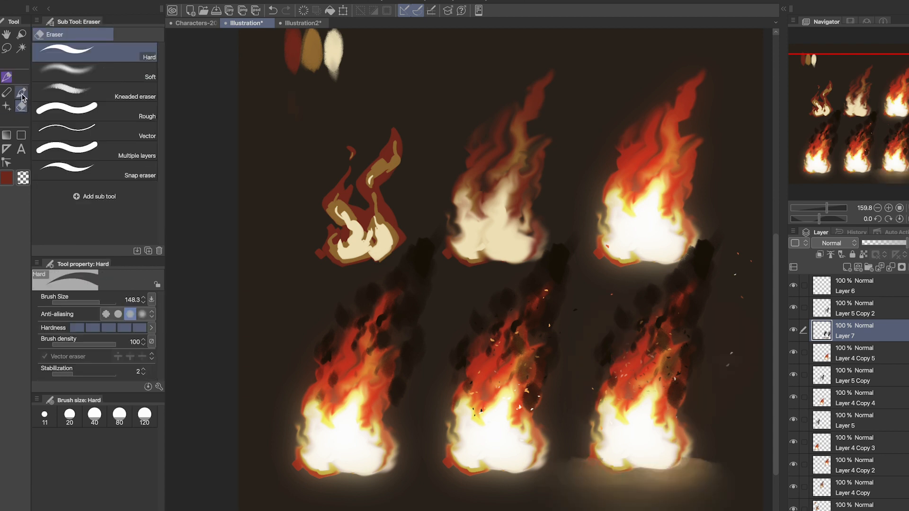
- Paint smoke texture around the upper part of the lower-right flame with the Wet blotting ink brush
click(139, 35)
click(48, 113)
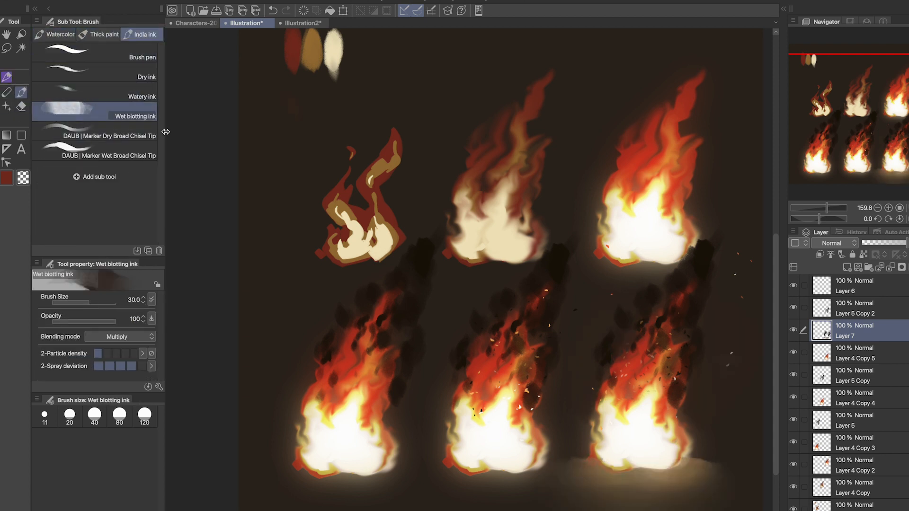
drag(410, 284, 488, 300)
mouse_move(662, 293)
mouse_down()
mouse_move(683, 298)
mouse_move(696, 274)
mouse_move(656, 286)
mouse_up()
key(ctrl+z)
mouse_move(704, 318)
mouse_down()
mouse_move(708, 349)
mouse_move(720, 233)
mouse_move(714, 158)
mouse_move(677, 246)
mouse_up()
mouse_move(625, 322)
mouse_down()
mouse_move(676, 244)
mouse_move(714, 91)
mouse_move(692, 218)
mouse_move(670, 256)
mouse_up()
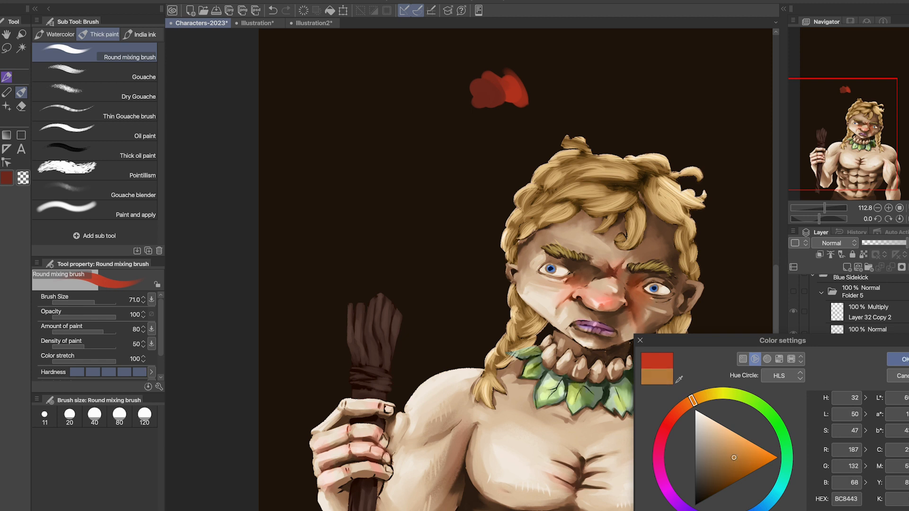
- Paint an ochre (#BC8443) swatch beside the red ones above the character
key(Return)
drag(523, 71, 535, 92)
drag(535, 92, 532, 83)
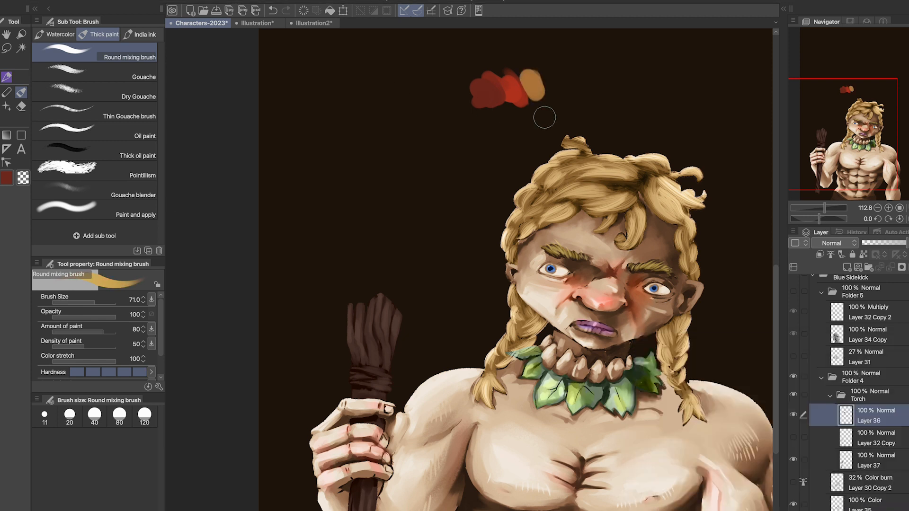
- Add golden yellow and pale cream swatches to the torch fire palette, brightening the lightest colour to #FFE5A4
drag(532, 70, 556, 85)
double_click(7, 178)
click(720, 430)
key(Return)
double_click(6, 178)
click(724, 427)
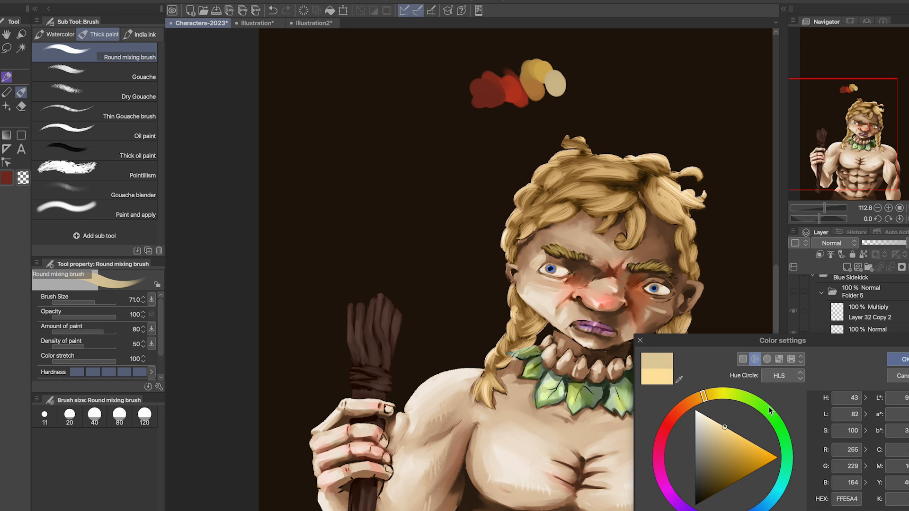
key(Return)
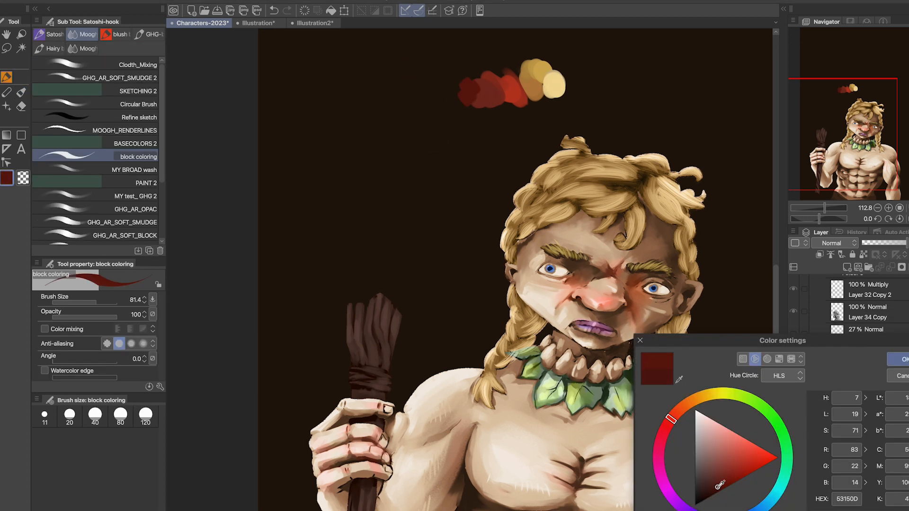
- Confirm the dark red #53150D and block in the torch flame's flat red base shape with the block coloring brush
key(Return)
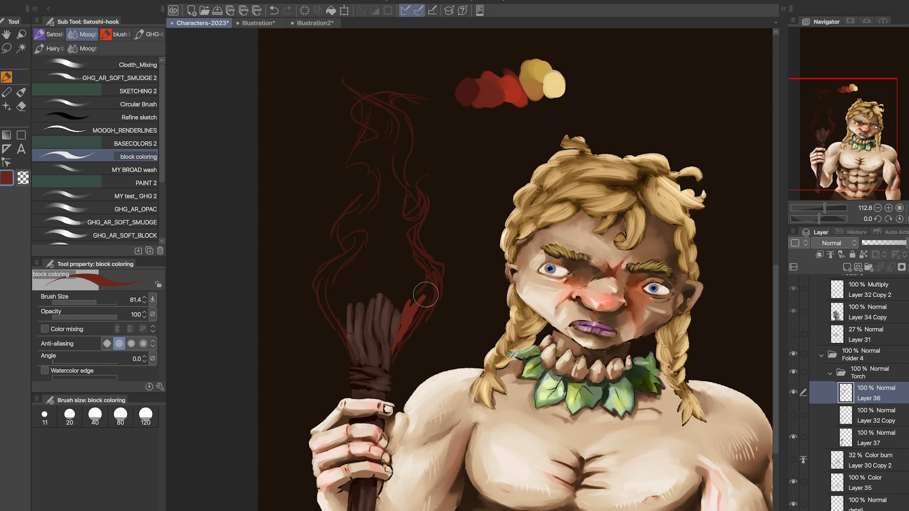
mouse_move(426, 295)
mouse_down()
mouse_move(392, 284)
mouse_move(412, 224)
mouse_up()
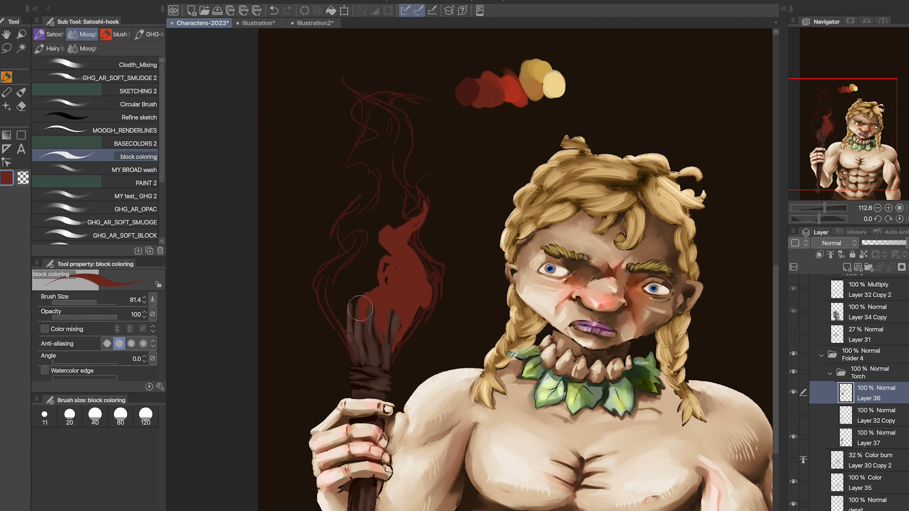
mouse_move(358, 325)
mouse_down()
mouse_move(337, 296)
mouse_move(332, 266)
mouse_move(362, 230)
mouse_move(390, 233)
mouse_up()
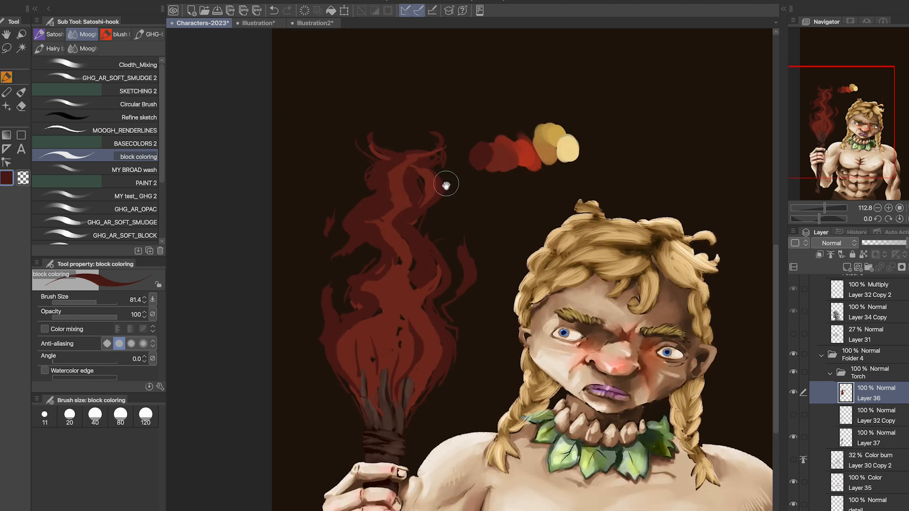
- Layer flat bright red, golden yellow and pale cream flame shapes inside the torch's dark red silhouette
drag(446, 185, 439, 318)
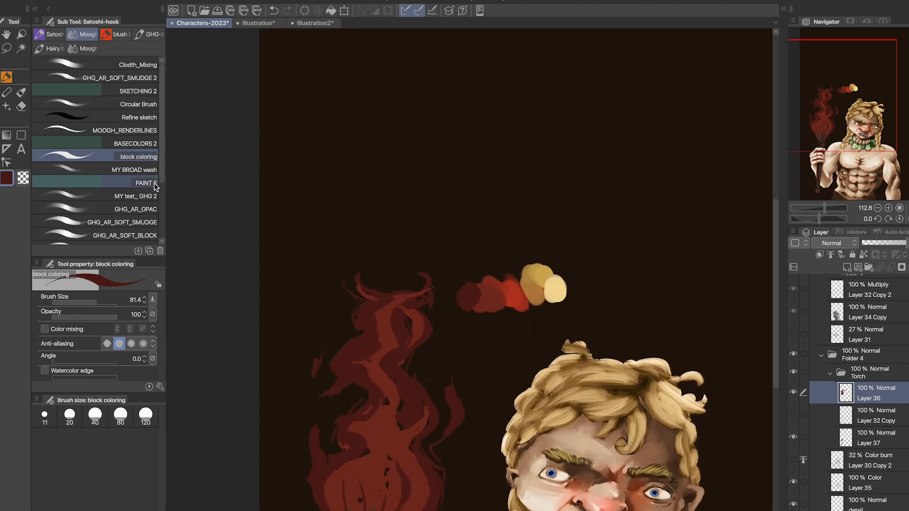
drag(394, 375, 423, 338)
alt+click(545, 260)
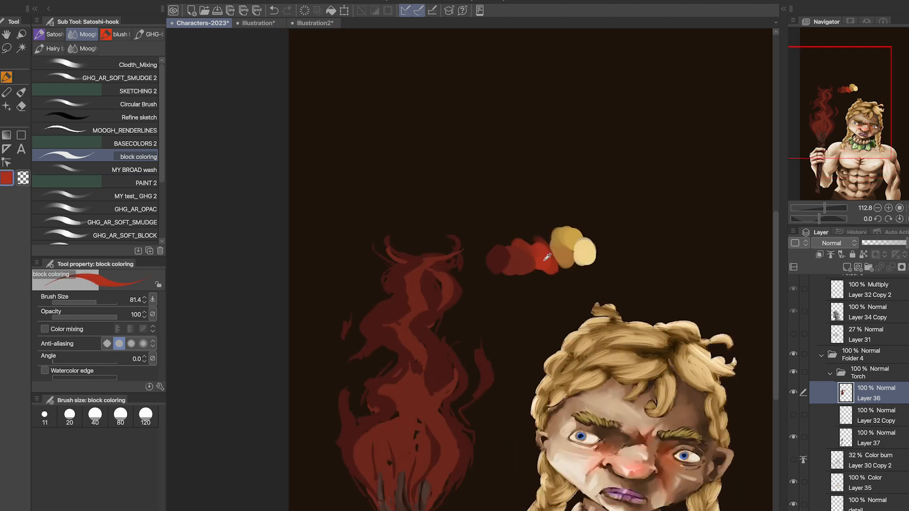
mouse_move(432, 489)
mouse_down()
mouse_move(437, 443)
mouse_move(415, 407)
mouse_move(418, 462)
mouse_move(408, 503)
mouse_up()
mouse_move(410, 441)
mouse_down()
mouse_move(394, 506)
mouse_move(372, 473)
mouse_move(403, 417)
mouse_move(398, 390)
mouse_up()
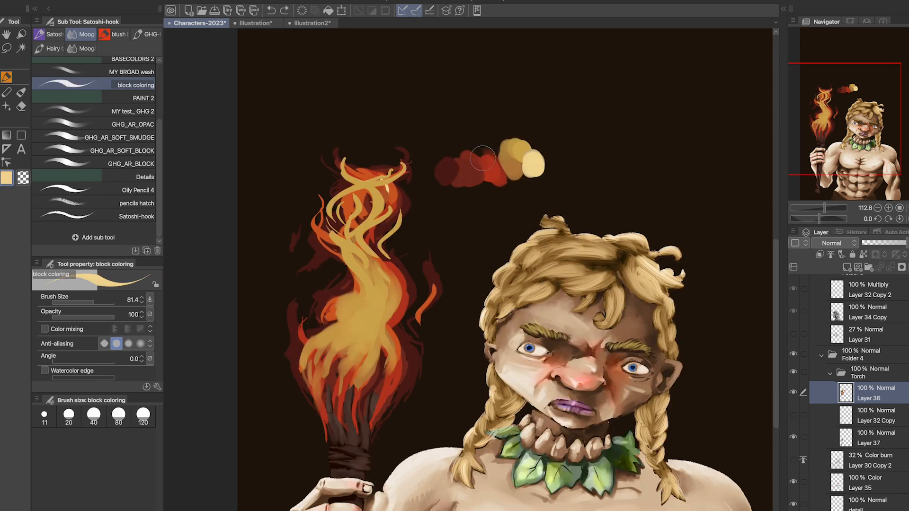
mouse_move(351, 234)
mouse_down()
mouse_move(386, 272)
mouse_move(350, 255)
mouse_move(339, 315)
mouse_move(375, 319)
mouse_move(352, 336)
mouse_move(342, 300)
mouse_move(341, 319)
mouse_move(305, 361)
mouse_move(328, 352)
mouse_move(325, 401)
mouse_up()
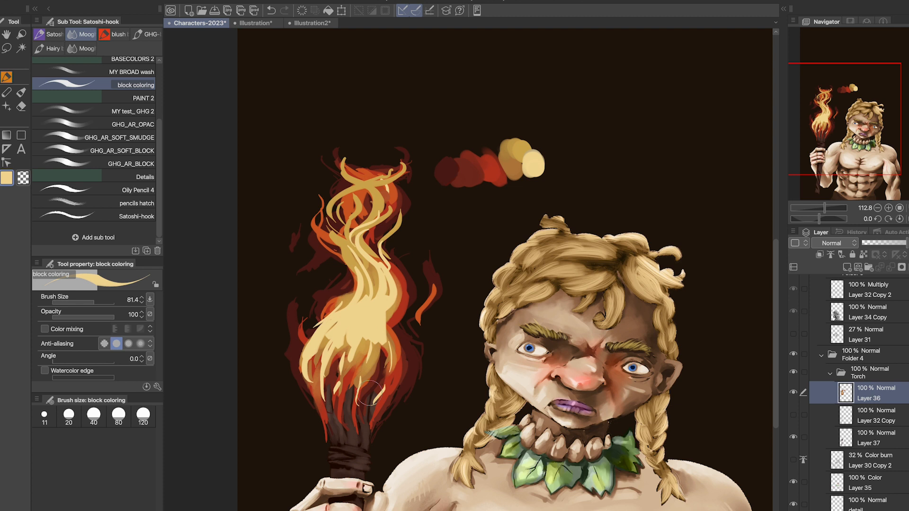
- Erase the fire palette swatches above the character
key(e)
drag(531, 163, 471, 170)
key(b)
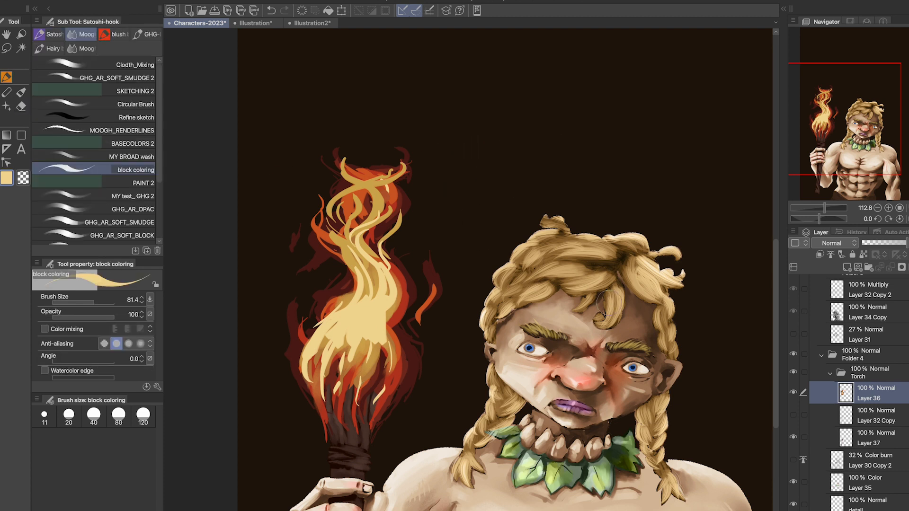
- Blend the torch flame's flat colour shapes along their flow, starting with the Painterly blender
click(73, 49)
click(50, 49)
click(7, 93)
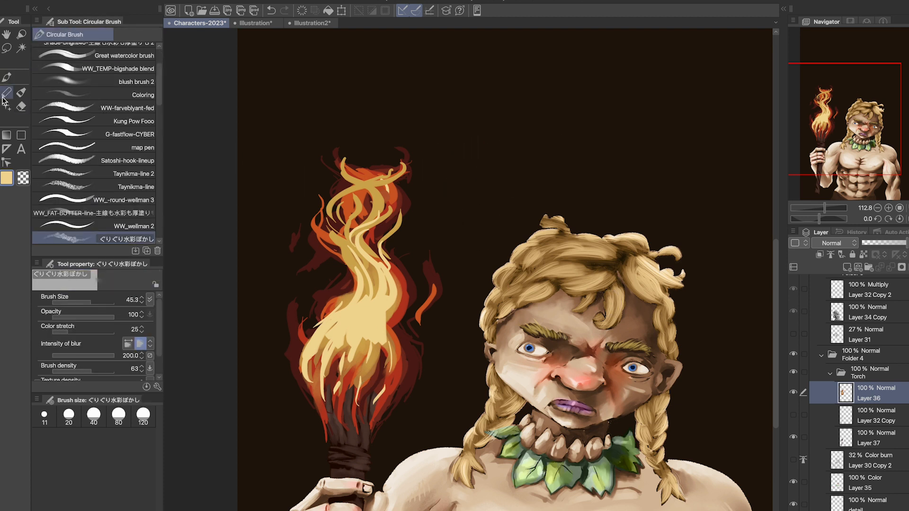
scroll(150, 105, up, 4)
drag(158, 87, 155, 267)
key(j)
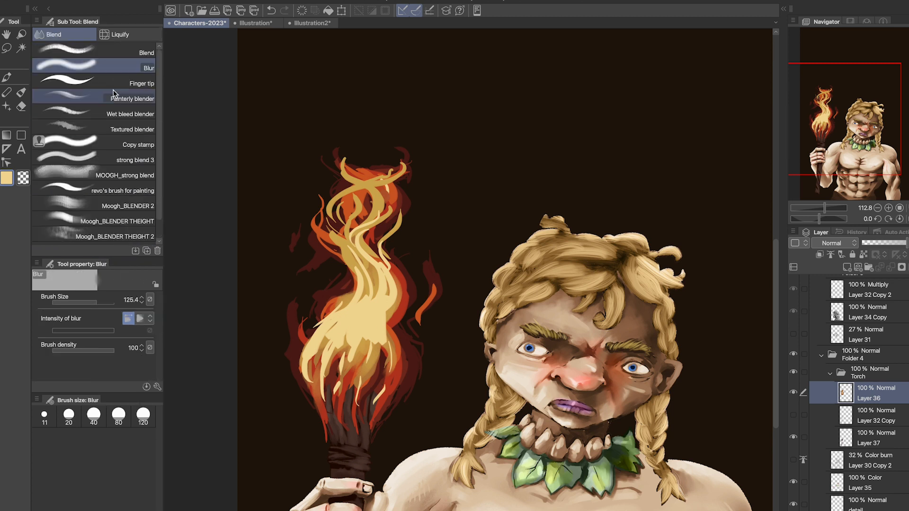
click(115, 99)
drag(366, 271, 368, 299)
mouse_move(343, 250)
mouse_down()
mouse_move(361, 293)
mouse_move(331, 322)
mouse_move(323, 244)
mouse_up()
click(37, 78)
mouse_move(377, 277)
mouse_down()
mouse_move(362, 225)
mouse_move(330, 231)
mouse_move(379, 275)
mouse_move(393, 327)
mouse_move(388, 378)
mouse_up()
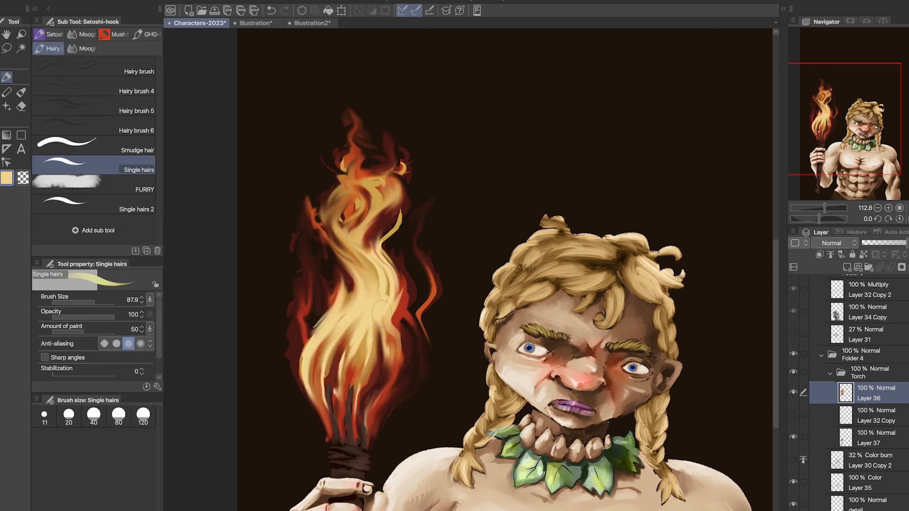
- Paint fine pale yellow strands through the core and base of the torch flame with the Single hairs brush
mouse_move(382, 313)
mouse_down()
mouse_move(396, 278)
mouse_move(400, 287)
mouse_move(381, 288)
mouse_move(371, 251)
mouse_move(364, 318)
mouse_move(366, 308)
mouse_move(329, 330)
mouse_move(352, 276)
mouse_up()
mouse_move(344, 321)
mouse_down()
mouse_move(358, 248)
mouse_move(334, 208)
mouse_up()
mouse_move(354, 253)
mouse_down()
mouse_move(366, 184)
mouse_move(384, 236)
mouse_move(386, 185)
mouse_move(381, 207)
mouse_move(377, 175)
mouse_move(356, 189)
mouse_move(356, 157)
mouse_up()
drag(351, 247, 345, 199)
drag(339, 321, 348, 273)
mouse_move(308, 344)
mouse_down()
mouse_move(324, 299)
mouse_move(316, 323)
mouse_move(327, 396)
mouse_up()
mouse_move(354, 330)
mouse_down()
mouse_move(348, 359)
mouse_move(368, 340)
mouse_move(355, 420)
mouse_up()
key(ctrl+z)
drag(384, 353, 364, 425)
drag(403, 348, 379, 400)
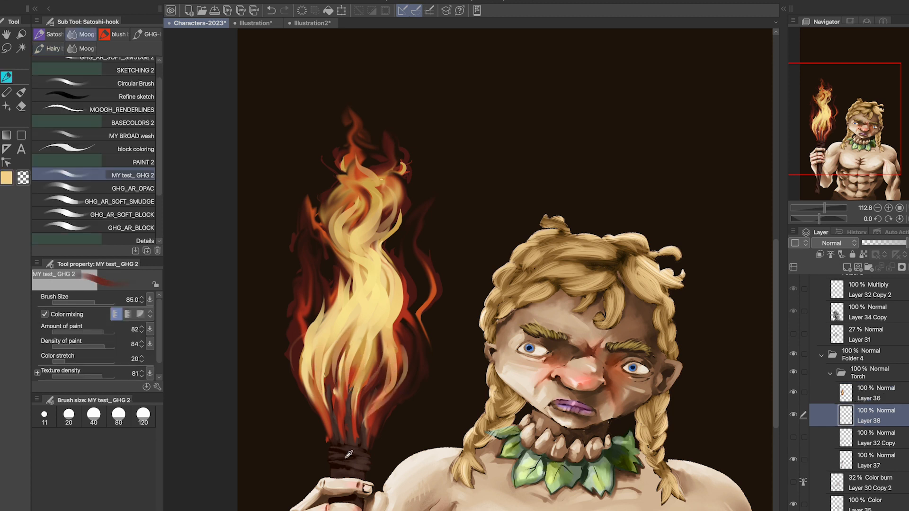
- Paint dark charred wood on the torch head with the flame layer temporarily hidden, and add a new layer above the flame
double_click(1, 177)
click(702, 473)
click(893, 361)
click(794, 392)
mouse_move(375, 381)
mouse_down()
mouse_move(348, 388)
mouse_move(334, 415)
mouse_up()
click(794, 392)
click(871, 393)
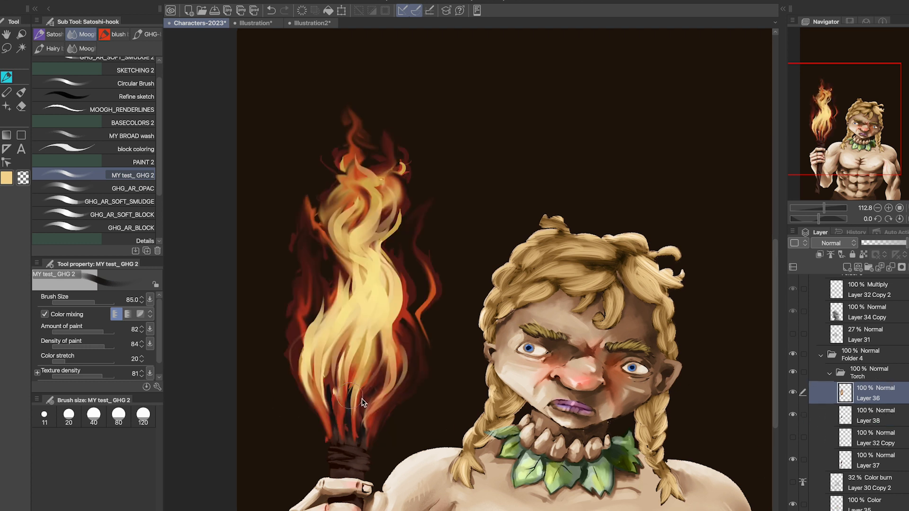
key(ctrl+shift+n)
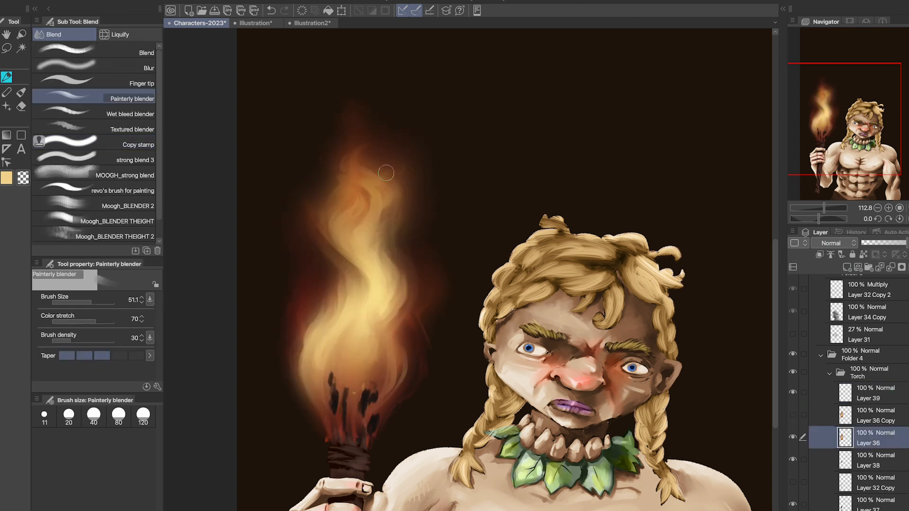
- Paint yellow strokes into the blurred flame's core with GHG_AR_SOFT_SMUDGE and smear them with Finger tip
scroll(106, 174, up, 1)
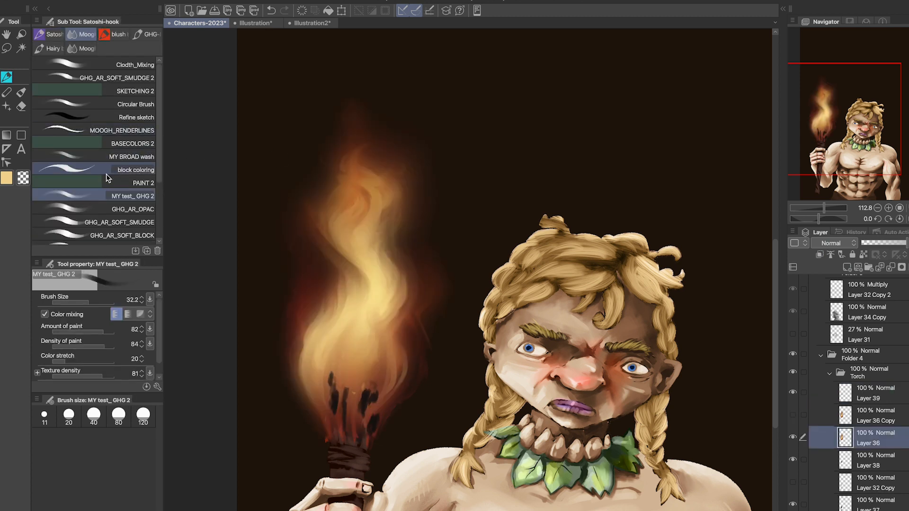
click(120, 222)
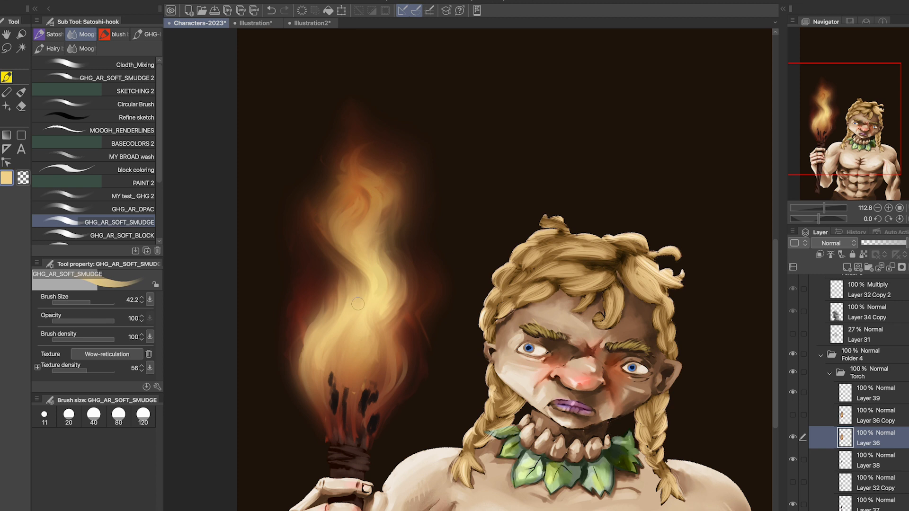
click(7, 181)
key(Return)
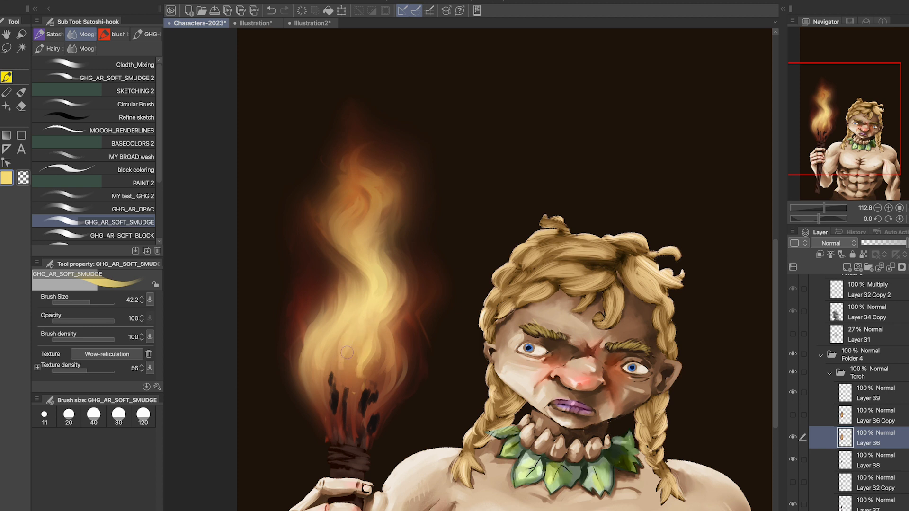
key(j)
click(106, 83)
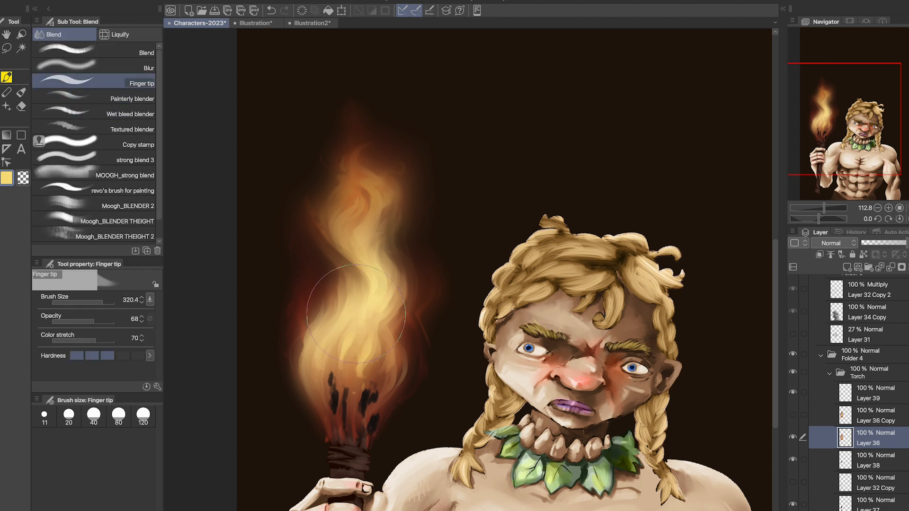
mouse_move(352, 327)
mouse_down()
mouse_move(342, 381)
mouse_move(359, 385)
mouse_up()
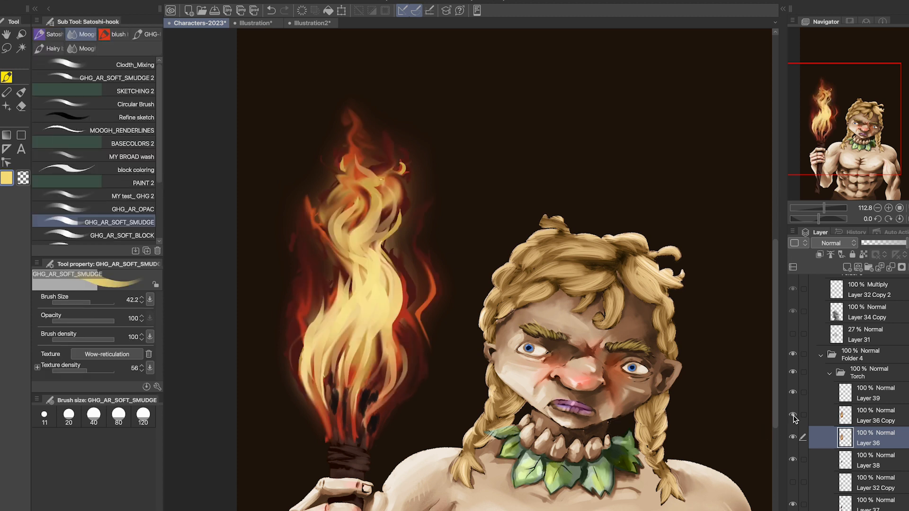
- Duplicate Layer 36 Copy and set the original copy to Color dodge at 48% opacity
click(809, 424)
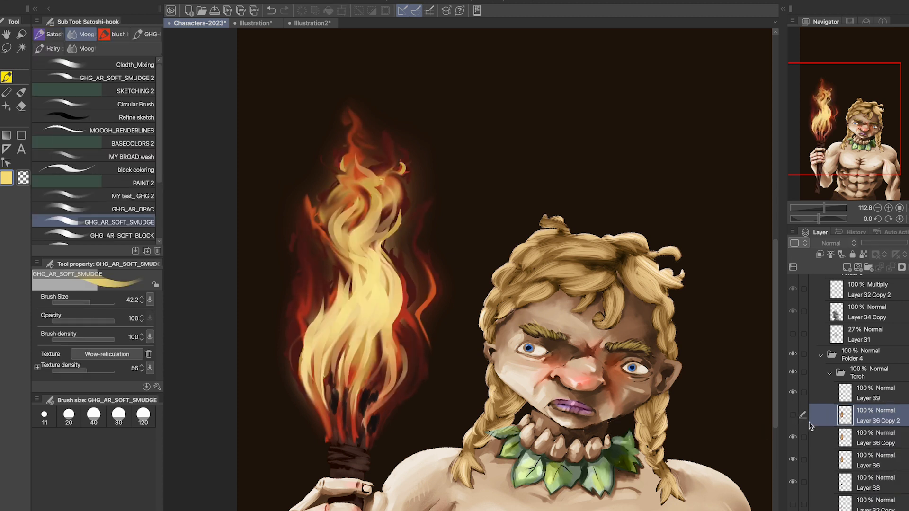
click(818, 436)
click(834, 243)
click(829, 343)
click(883, 242)
- Apply a Motion blur filter to the Color dodge flame layer, adjusting the blur settings
click(228, 0)
mouse_move(285, 0)
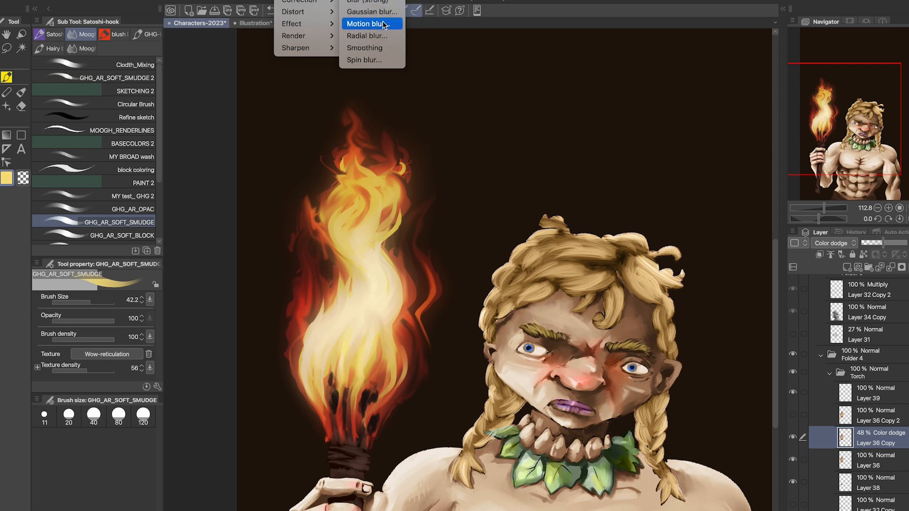
click(374, 24)
drag(685, 449, 709, 451)
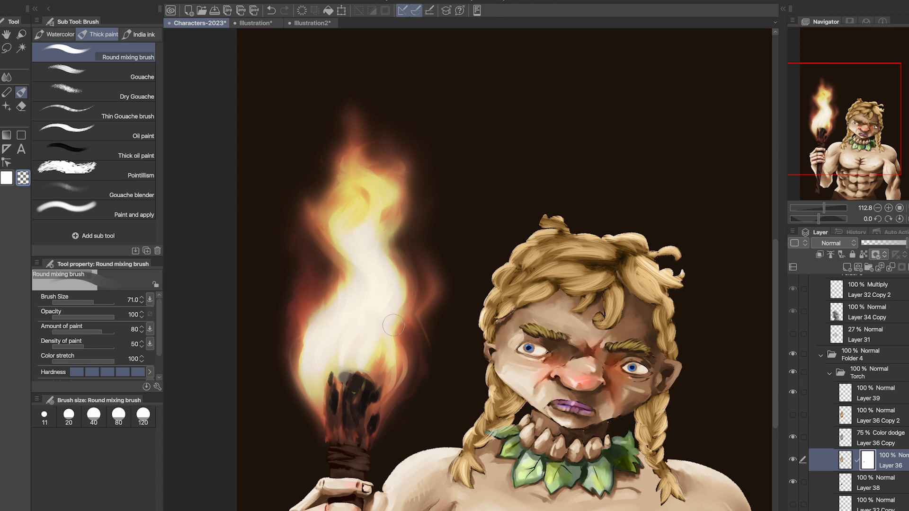
- Add a new layer above the flame layers and scatter sparks around the torch fire with the Sparkle brush
click(868, 416)
click(847, 268)
click(6, 107)
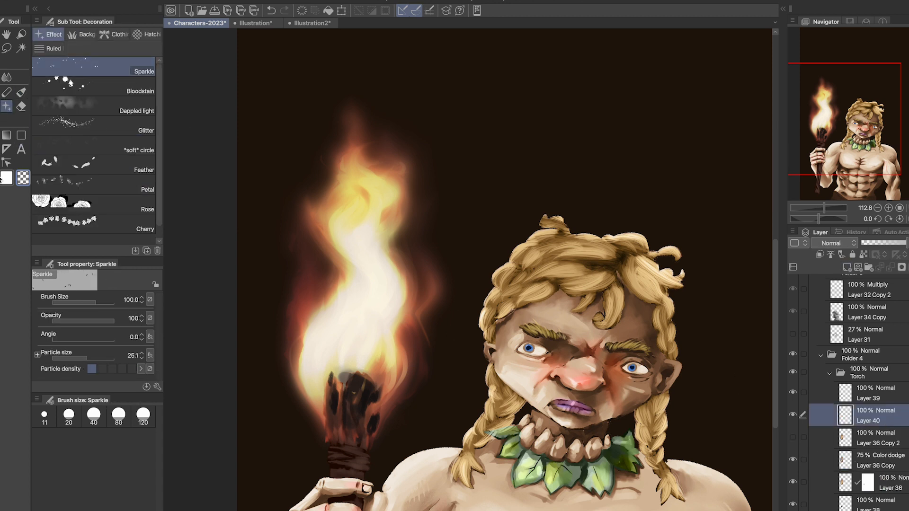
alt+click(333, 290)
drag(406, 196, 454, 203)
drag(418, 142, 344, 220)
mouse_move(367, 124)
mouse_down()
mouse_move(361, 299)
mouse_move(352, 275)
mouse_move(336, 410)
mouse_up()
- Apply Motion blur to the sparks and soften those around the torch head with the Blur tool
click(246, 1)
mouse_move(287, 1)
click(362, 27)
drag(642, 421, 637, 420)
click(905, 403)
key(j)
click(114, 68)
drag(294, 413, 368, 407)
key(b)
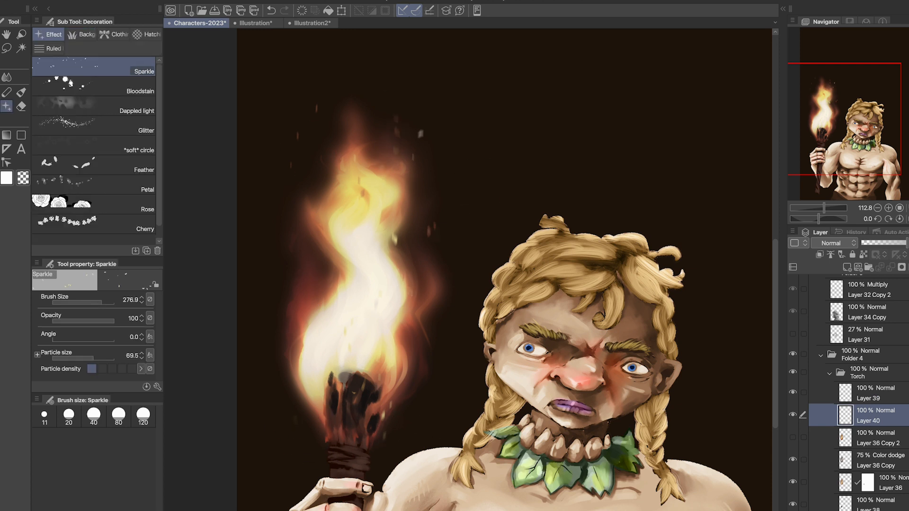
- Scatter more small sparks over the torch flame with the Sparkle brush and collapse the Torch folder
drag(375, 287, 345, 287)
drag(400, 361, 399, 273)
drag(448, 379, 370, 221)
click(830, 373)
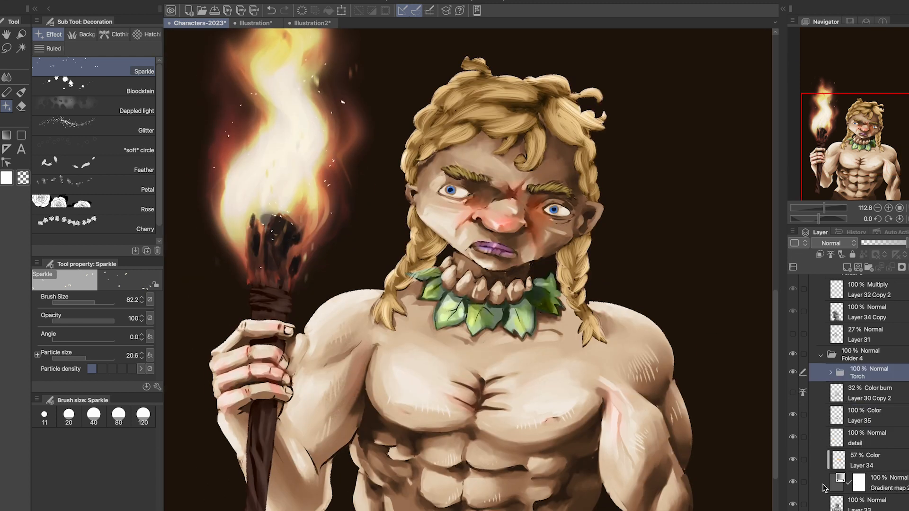
- Compare the character's shading layers, add a new layer beneath the Torch folder and fill it with gray
click(792, 415)
click(792, 414)
click(794, 392)
click(793, 392)
click(848, 394)
click(847, 270)
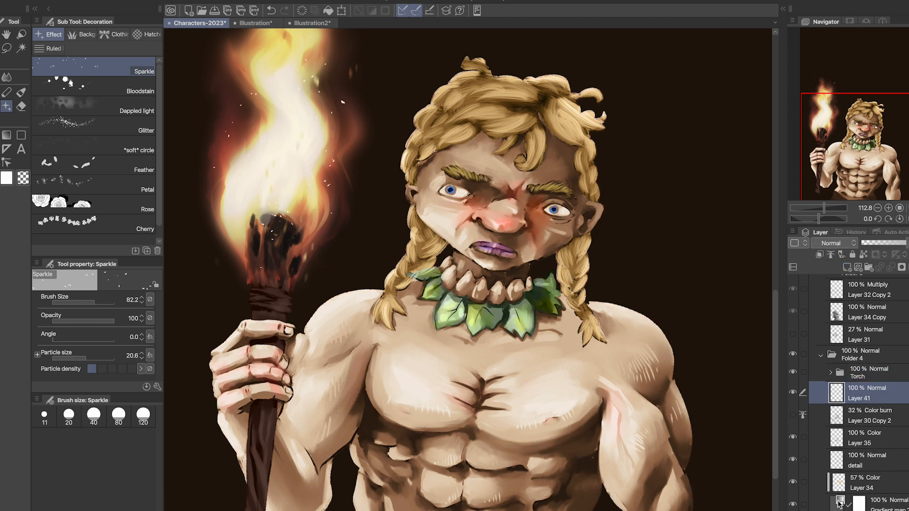
key(super+a)
key(alt+Delete)
- Set the gray layer to Linear light at 32% opacity and give it a layer mask
click(833, 243)
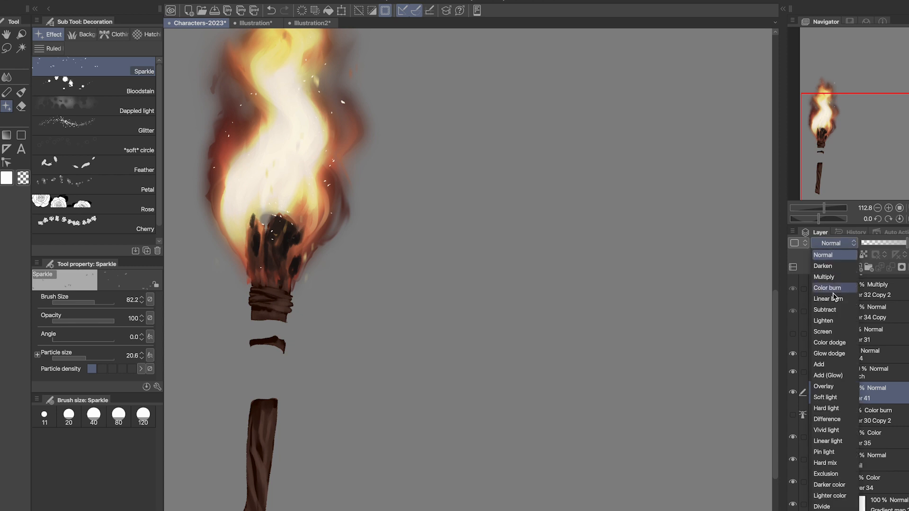
click(832, 431)
click(878, 243)
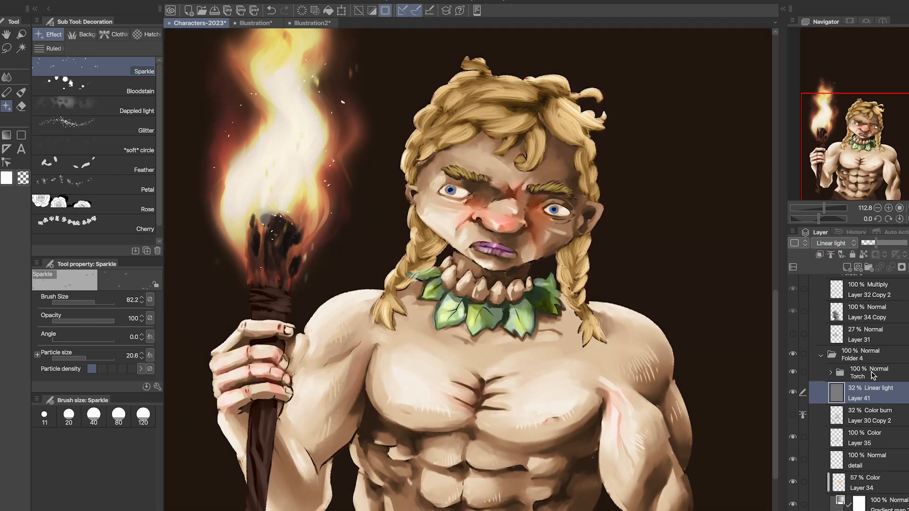
click(901, 267)
mouse_move(525, 207)
mouse_down()
mouse_move(525, 169)
mouse_move(518, 211)
mouse_up()
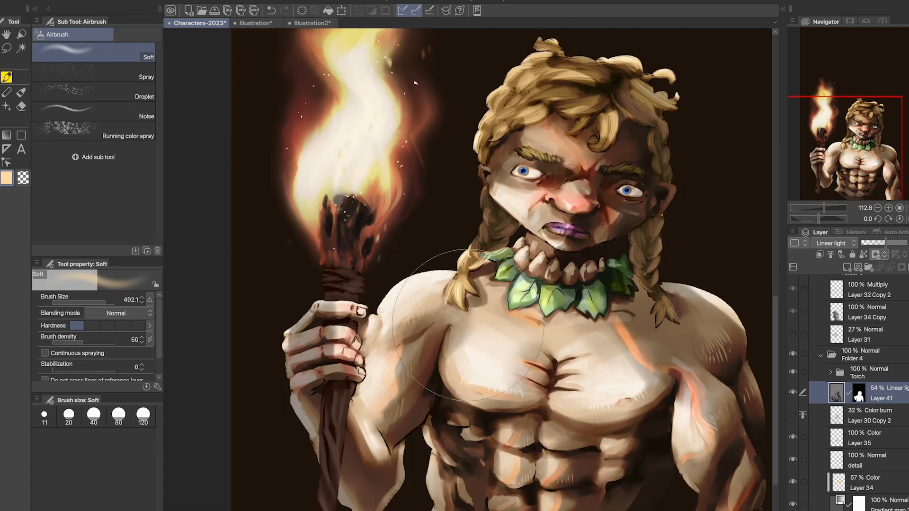
- Set the Soft airbrush colour to warm orange and test glow strokes on the character's arm, chest and cheek
drag(360, 265, 478, 366)
key(ctrl+z)
double_click(7, 178)
click(754, 439)
click(902, 359)
drag(519, 176, 485, 182)
key(ctrl+z)
- Airbrush warm orange torchlight onto the flame-facing side of the face, the forehead and the chest
drag(504, 213, 516, 189)
drag(535, 112, 544, 142)
drag(542, 180, 495, 180)
drag(478, 300, 494, 305)
key(ctrl+z)
mouse_move(571, 397)
mouse_down()
mouse_move(636, 379)
mouse_move(684, 483)
mouse_up()
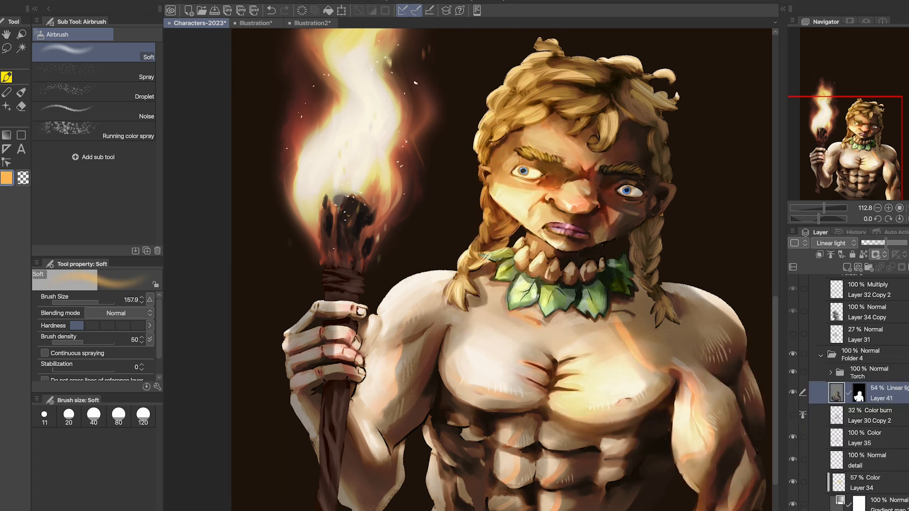
- Airbrush warm orange light along the chest edge, near shoulder, fingers holding the torch and forearm
drag(507, 371, 469, 374)
mouse_move(467, 313)
mouse_down()
mouse_move(473, 305)
mouse_move(452, 291)
mouse_up()
mouse_move(348, 332)
mouse_down()
mouse_move(315, 344)
mouse_move(346, 367)
mouse_up()
drag(398, 383, 371, 442)
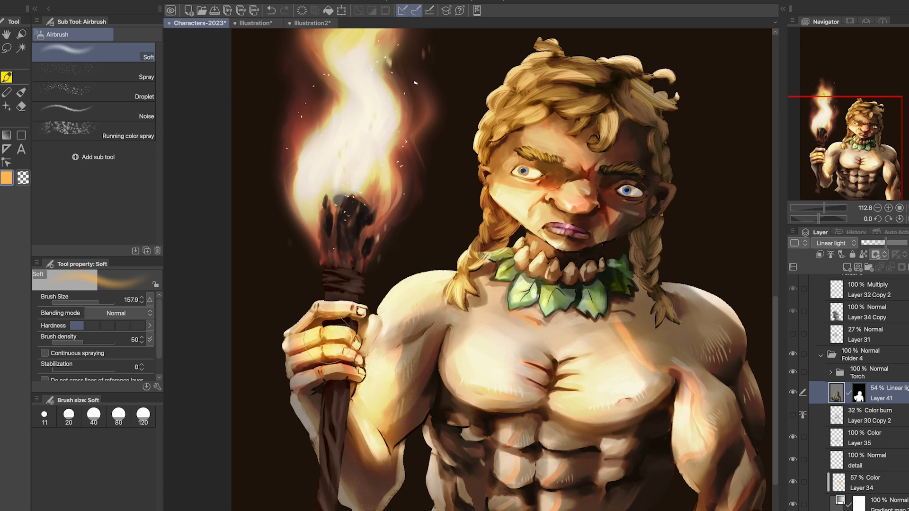
- Airbrush warm orange light over the abdominal muscles, upper chest and the arm farther from the torch
drag(507, 428, 506, 478)
key(ctrl+z)
mouse_move(556, 440)
mouse_down()
mouse_move(563, 480)
mouse_move(544, 483)
mouse_up()
drag(477, 313, 516, 308)
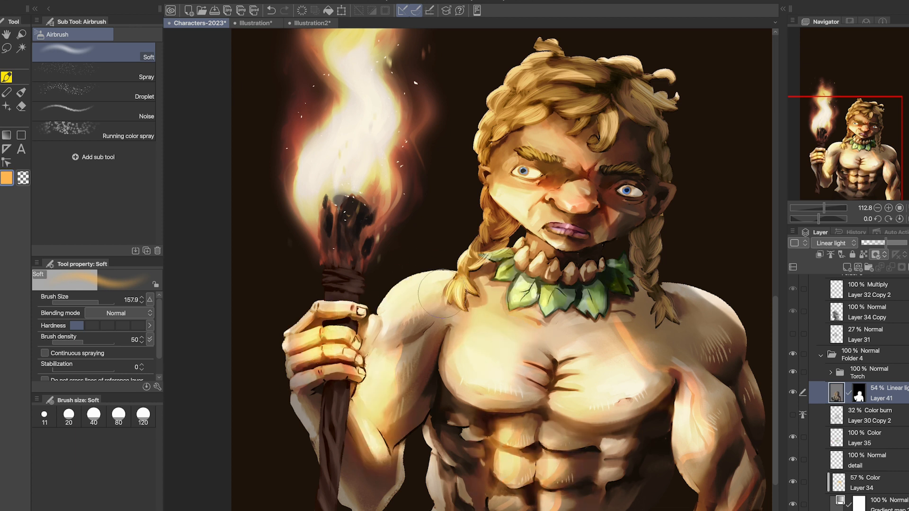
drag(703, 387, 708, 442)
drag(602, 303, 649, 341)
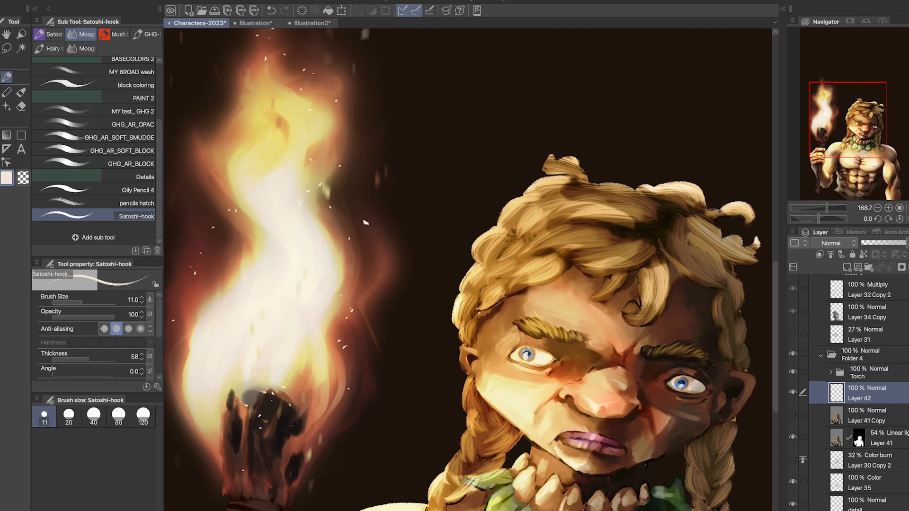
- Pick a new colour for the Satoshi-hook brush on Layer 42
double_click(12, 179)
click(700, 416)
click(900, 358)
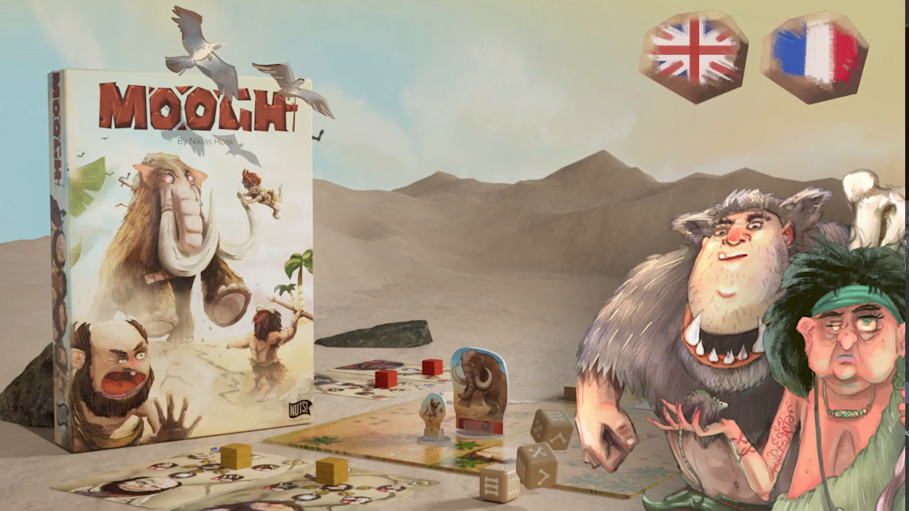